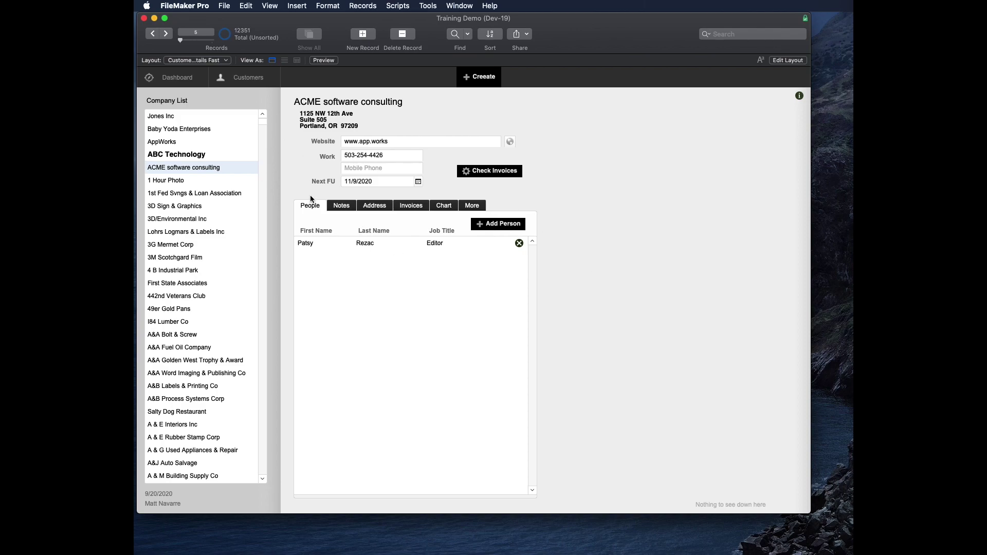
- Flip through the Notes, Address, Invoices, Chart and More panels, then back to People
left_click(341, 206)
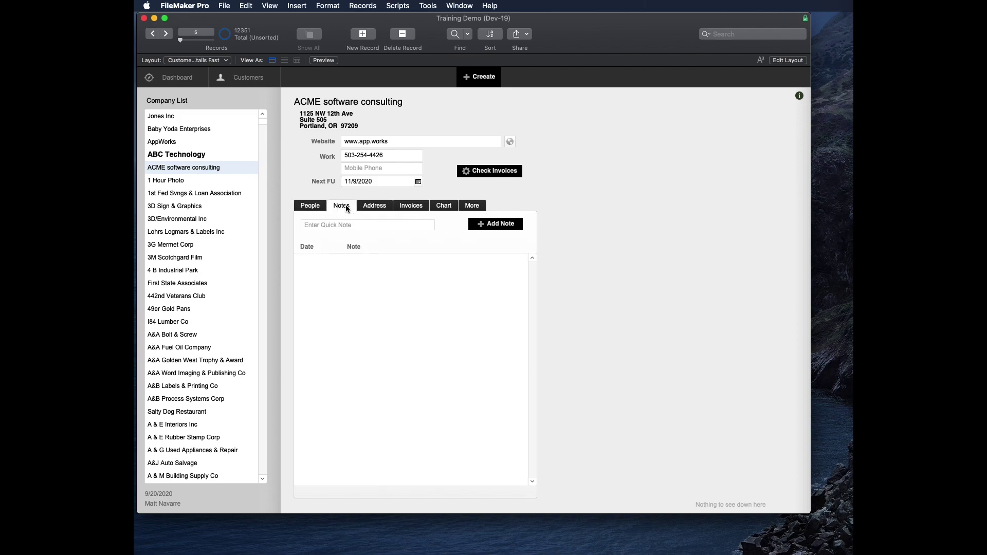
left_click(375, 206)
left_click(411, 206)
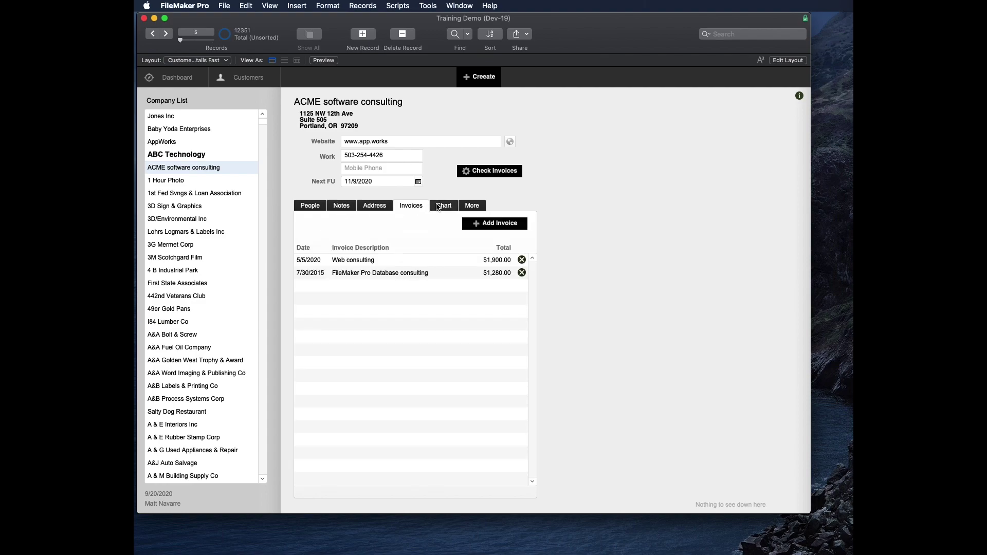
left_click(445, 206)
left_click(463, 207)
left_click(308, 208)
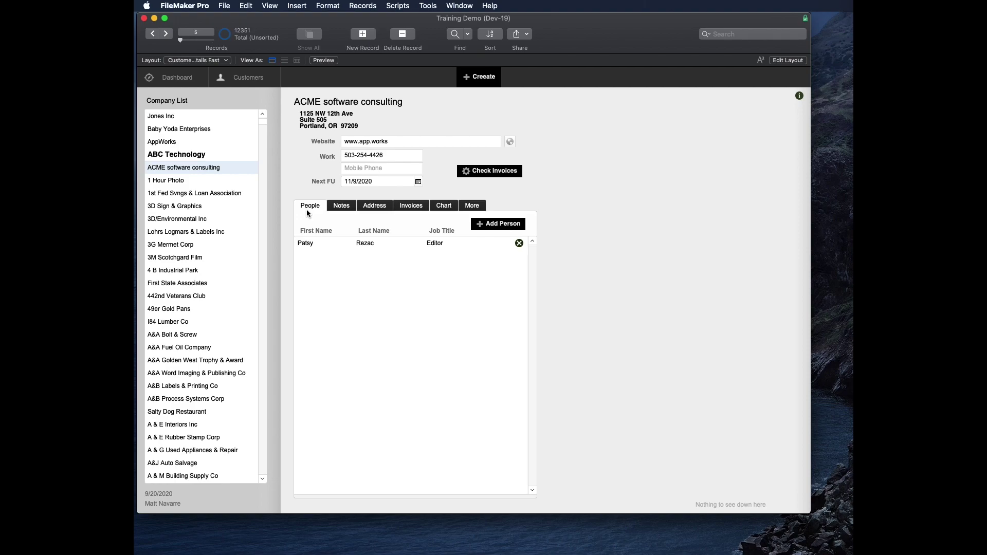
- Add a tab named Another to the end of the tab control and view it in Browse mode
key("super+l")
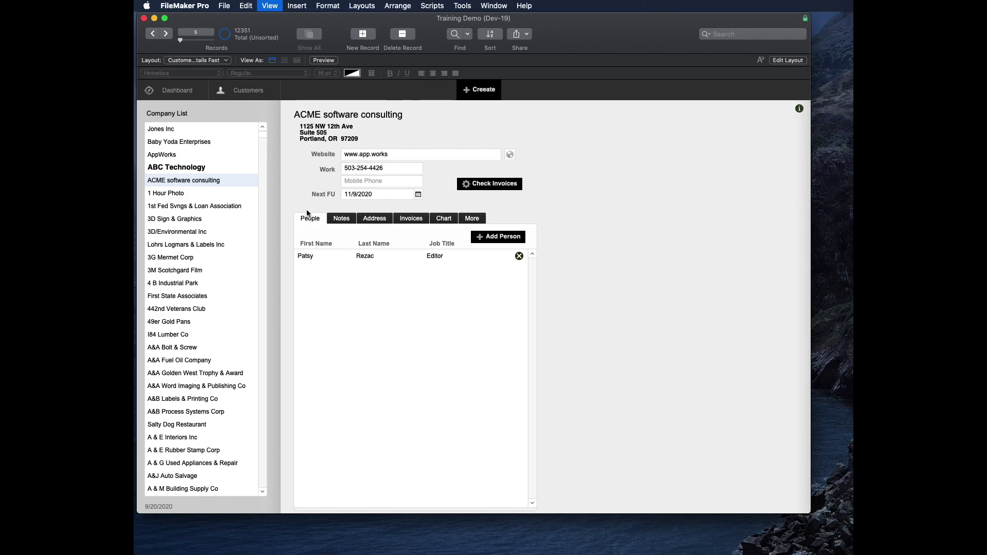
left_click(549, 228)
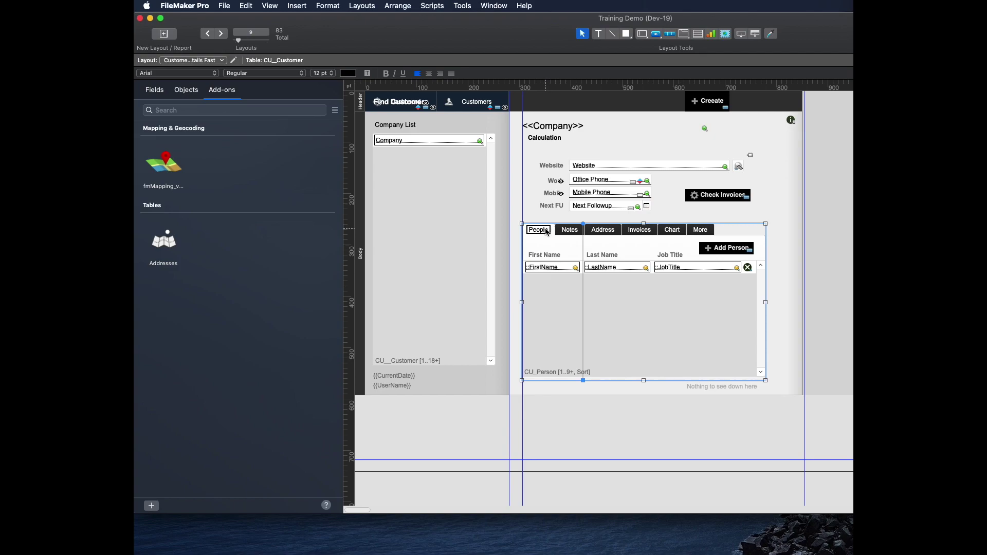
double_click(547, 231)
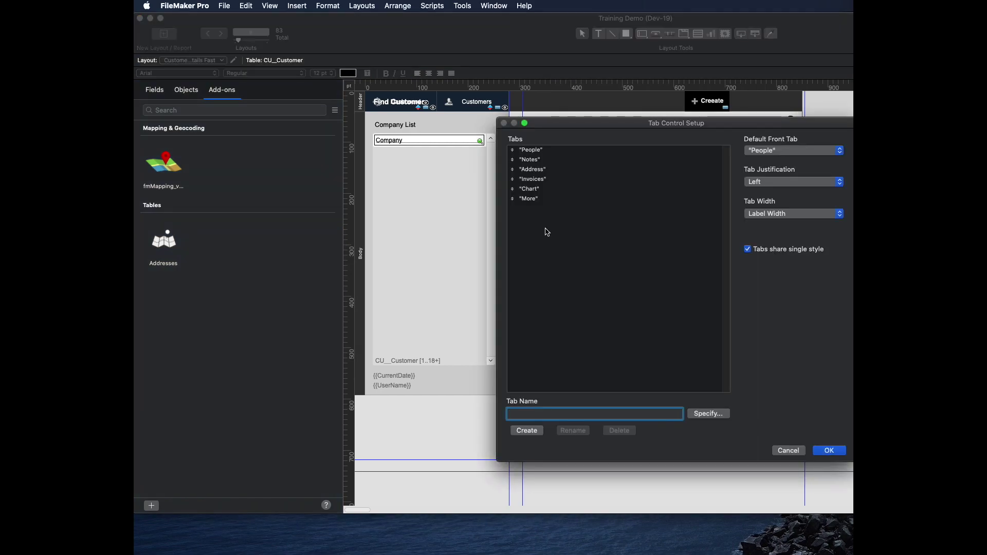
type("Another")
key("Return")
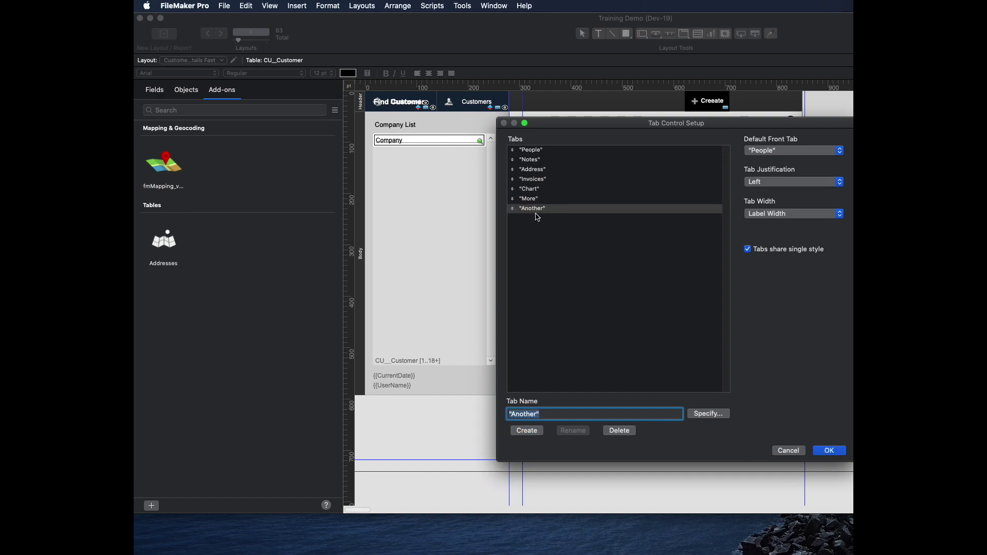
left_click(830, 452)
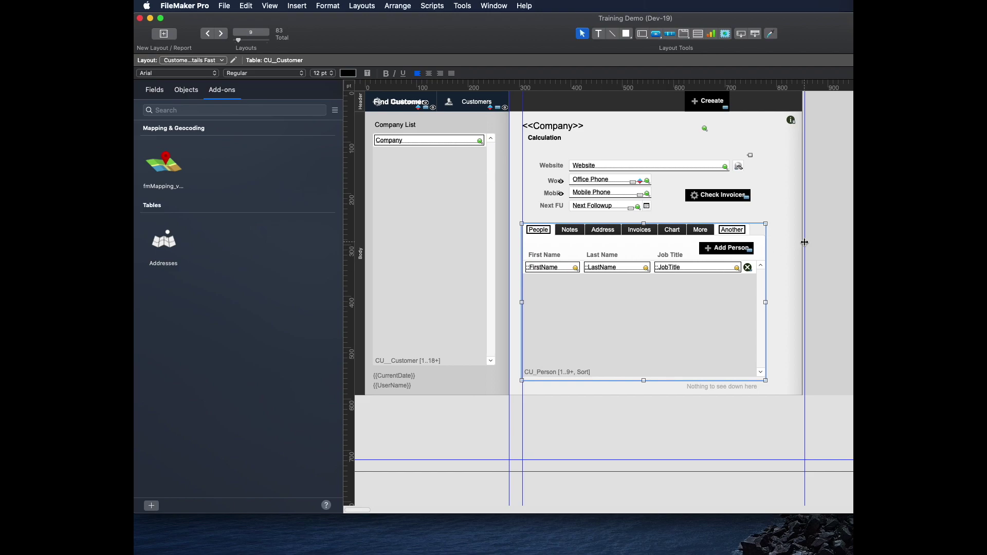
key("super+b")
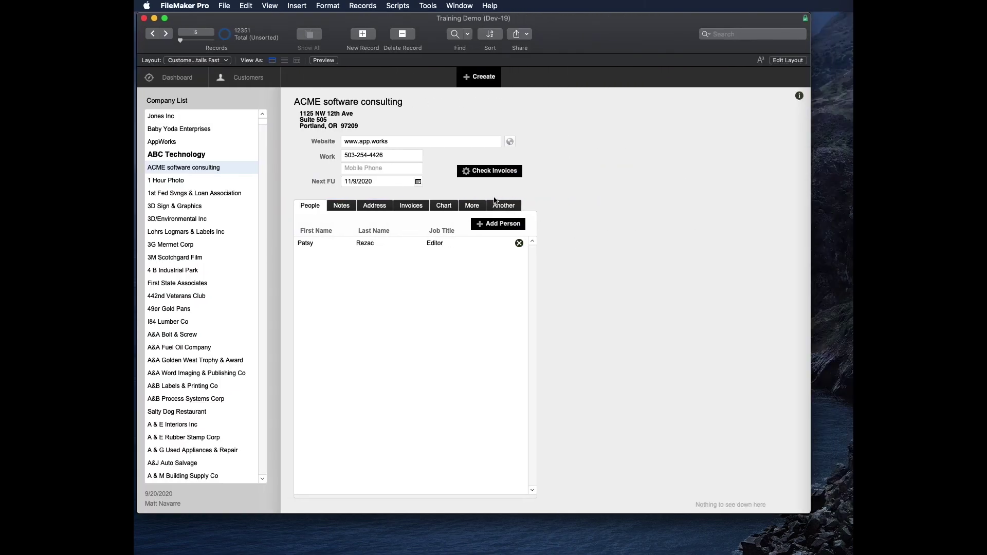
left_click(501, 205)
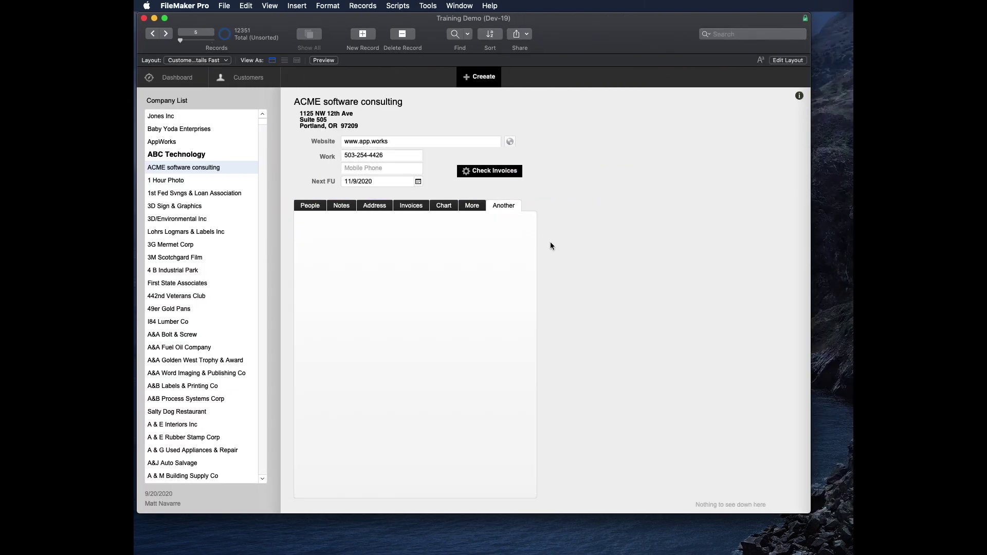
- Drag Another between Address and Invoices in Tab Control Setup and check its new position
key("super+l")
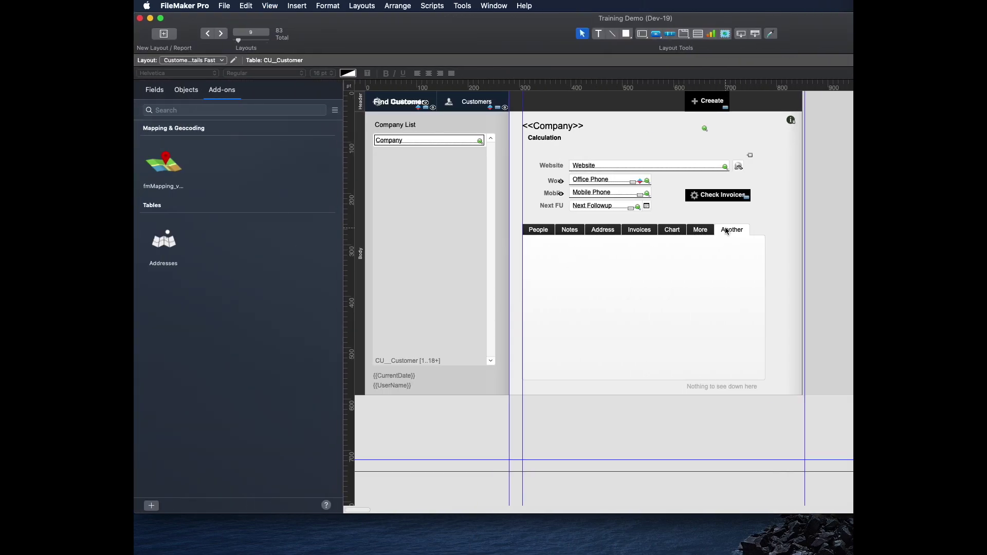
double_click(729, 230)
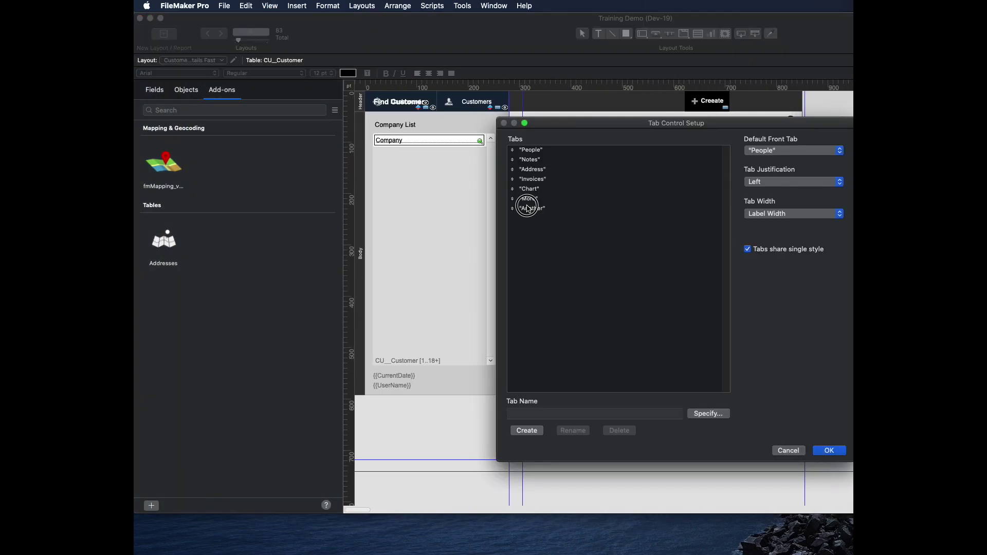
left_click(521, 209)
left_click_drag(514, 211, 512, 180)
left_click(829, 451)
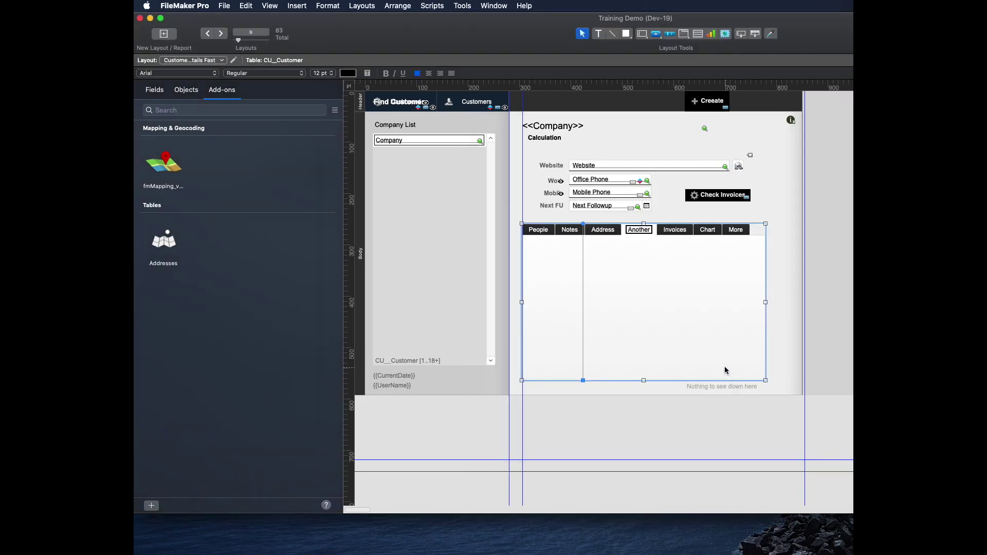
key("super+b")
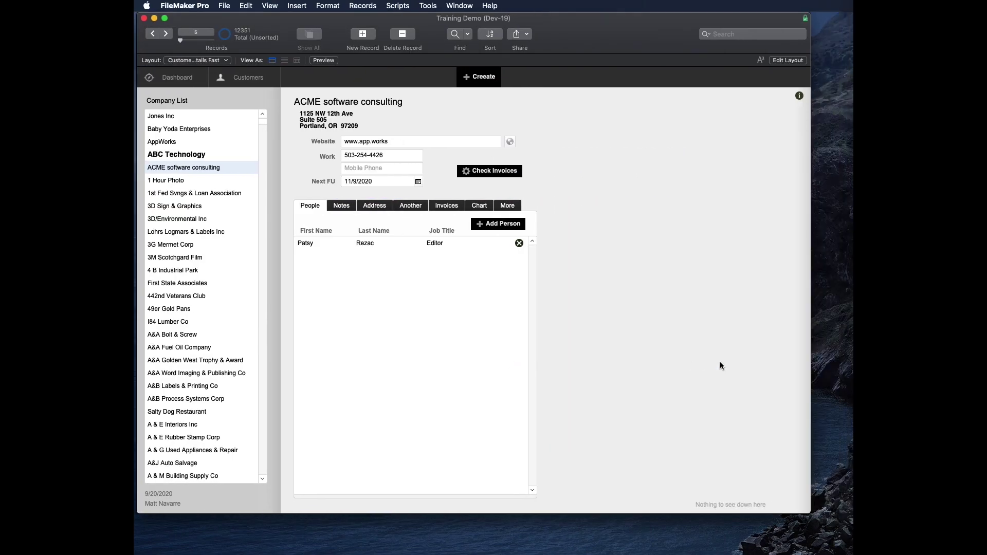
left_click(411, 206)
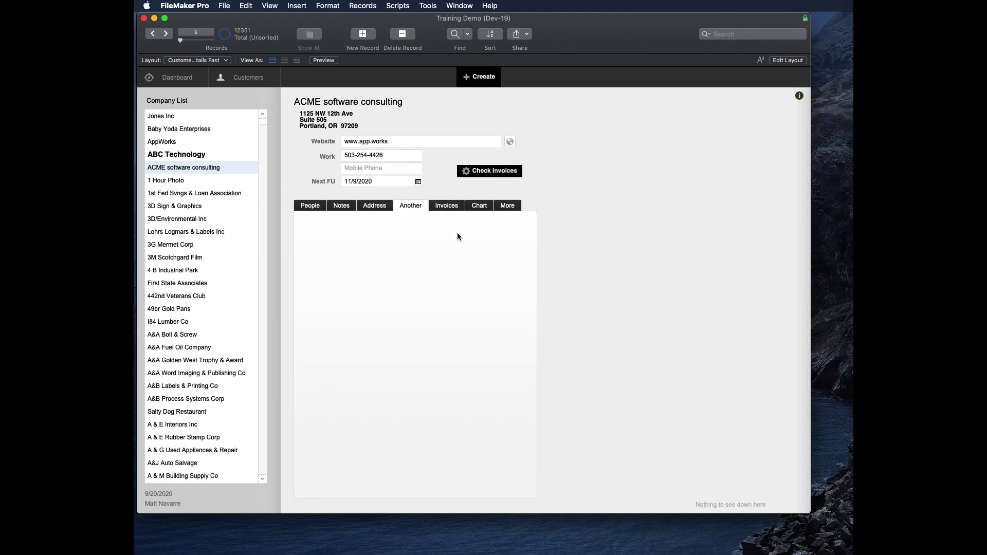
key("super+l")
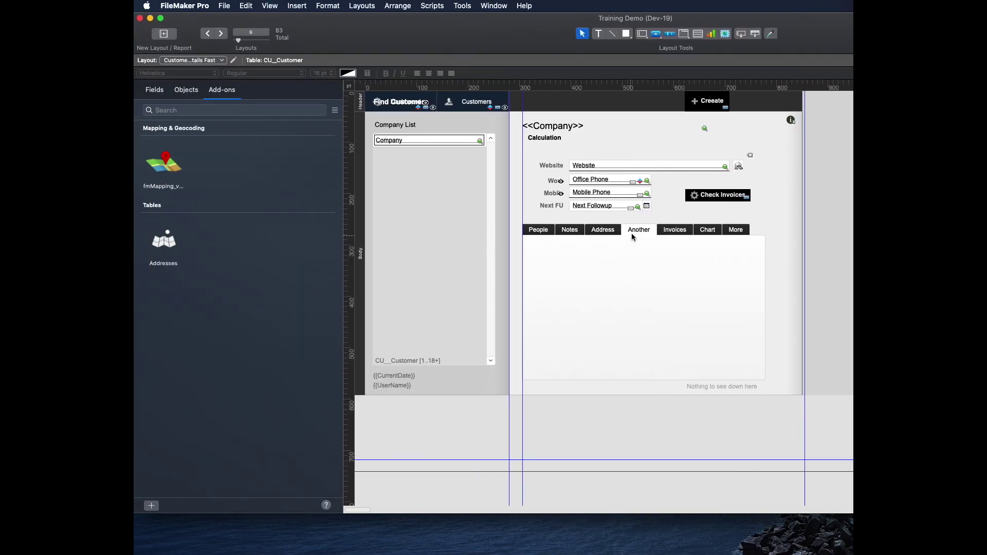
- Delete the Another tab in Tab Control Setup and return to Browse mode
left_click(636, 231)
double_click(636, 231)
left_click(546, 179)
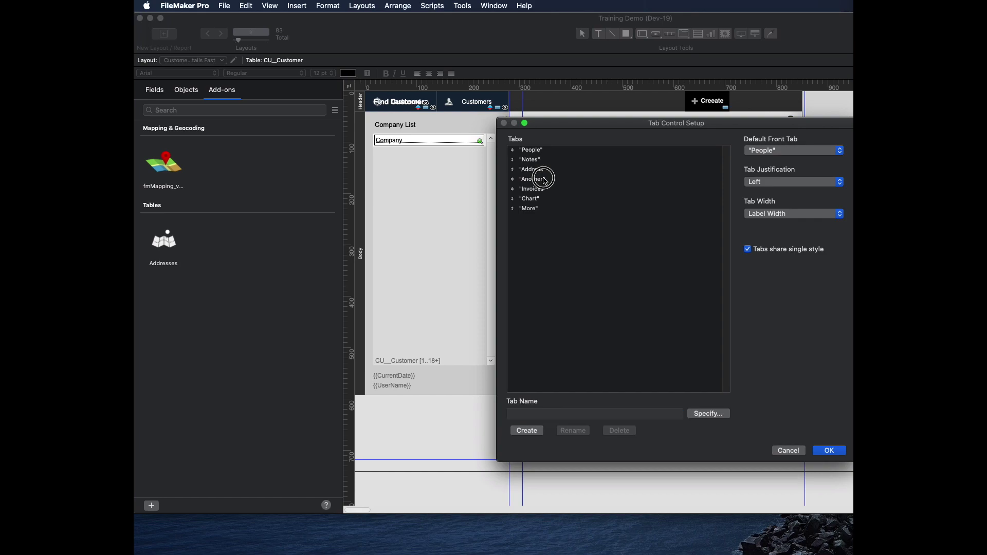
left_click(628, 432)
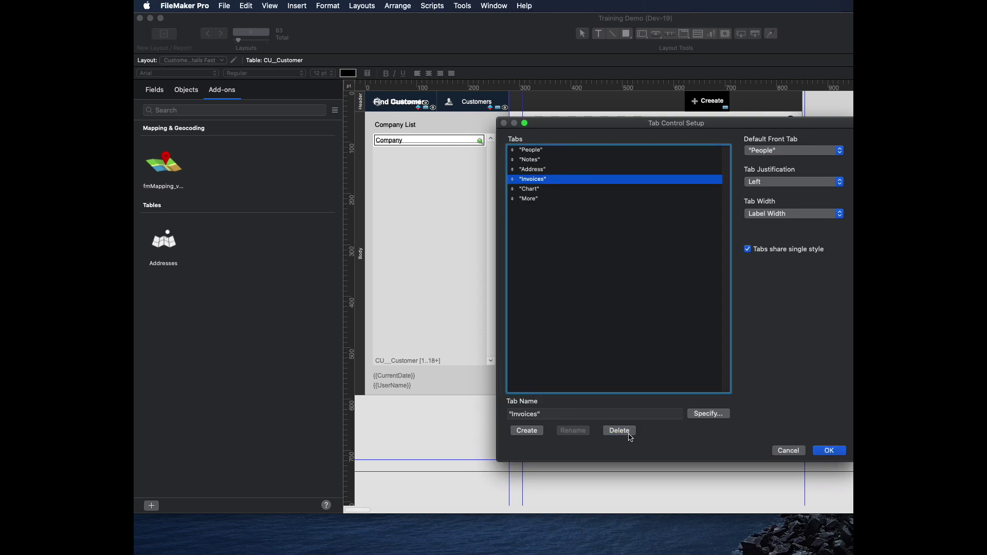
left_click(830, 452)
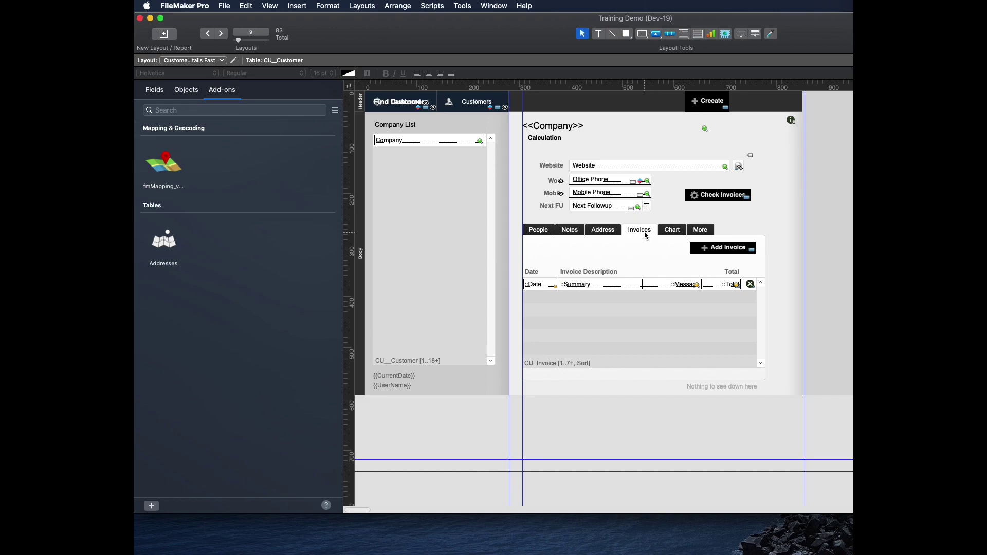
key("super+b")
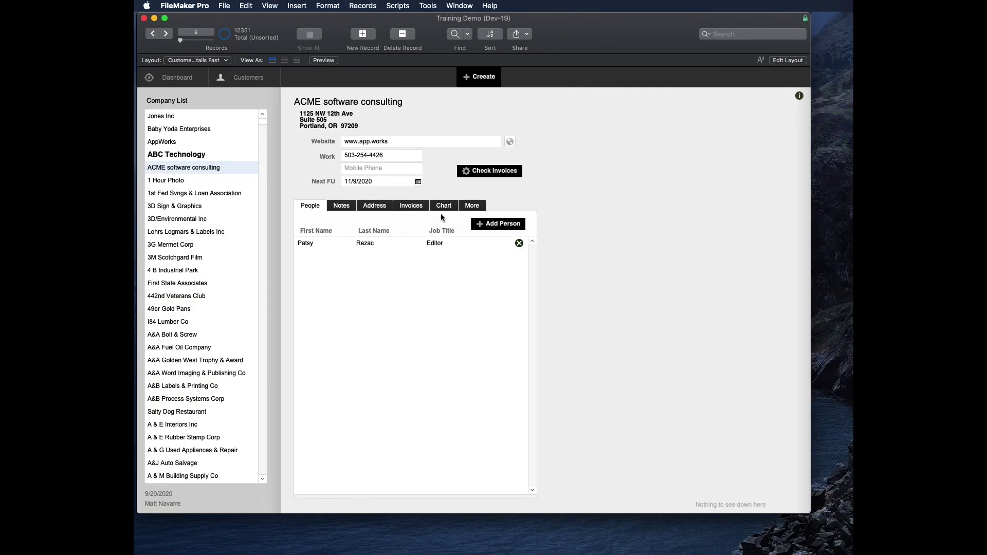
- Step through customer records and view the Invoices panel, ending on ACME
key("ctrl+Up")
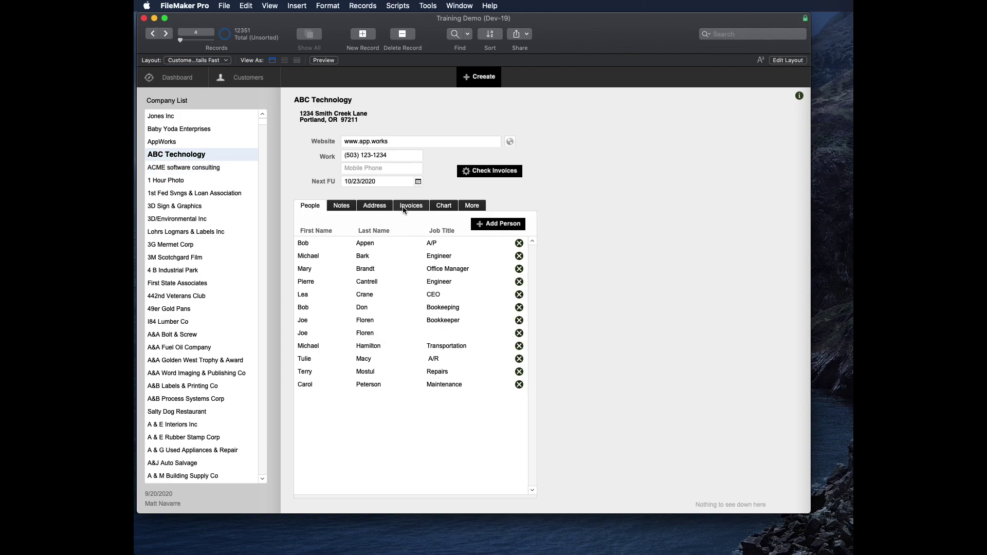
left_click(403, 207)
key("ctrl+Down")
key("ctrl+Down")
key("ctrl+Down")
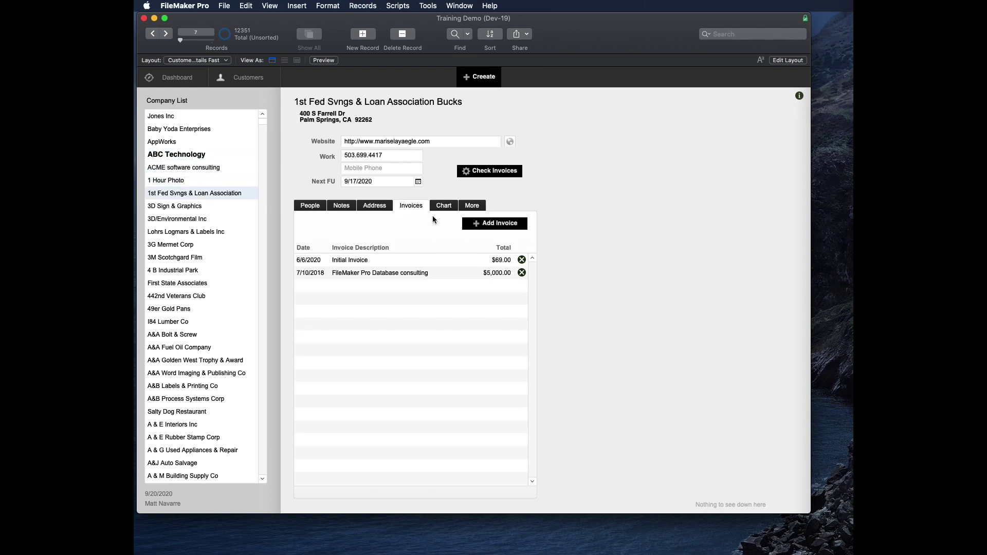
key("ctrl+Up")
key("ctrl+Up")
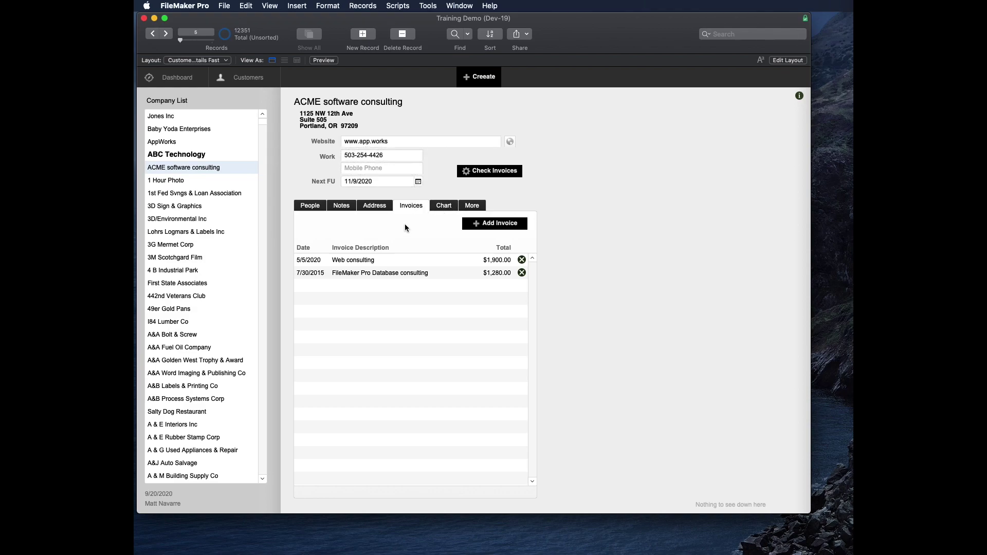
- Open the name calculation for the Invoices tab in Tab Control Setup
key("super+l")
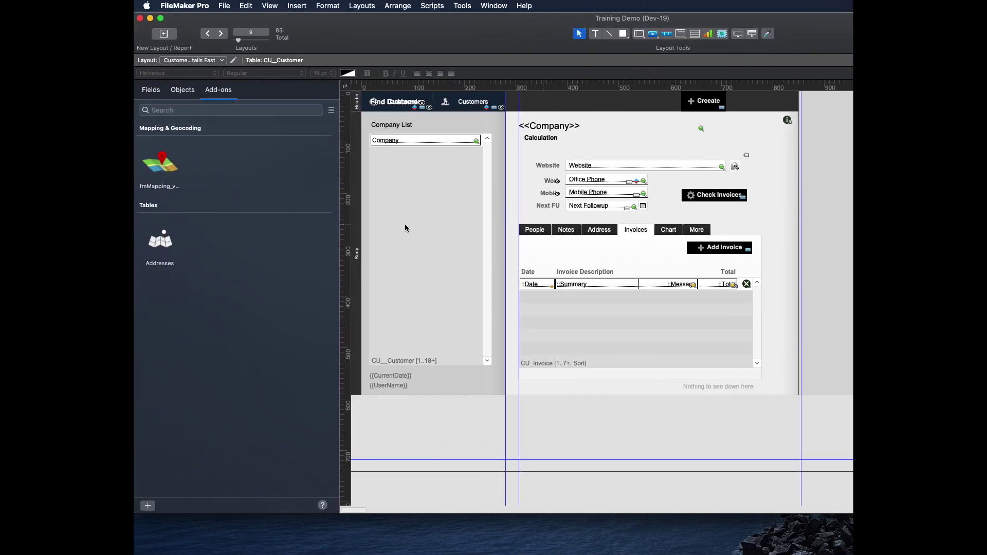
left_click(642, 233)
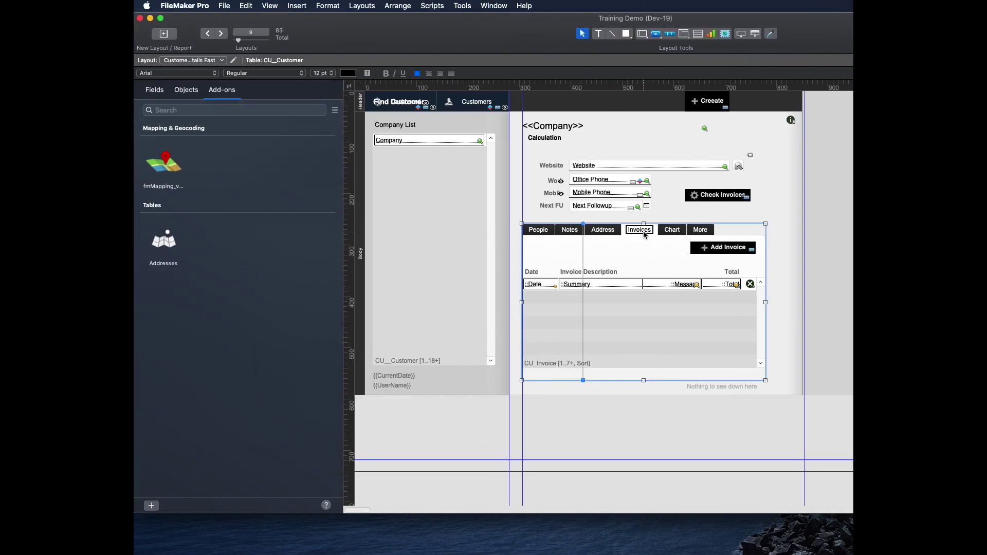
double_click(641, 232)
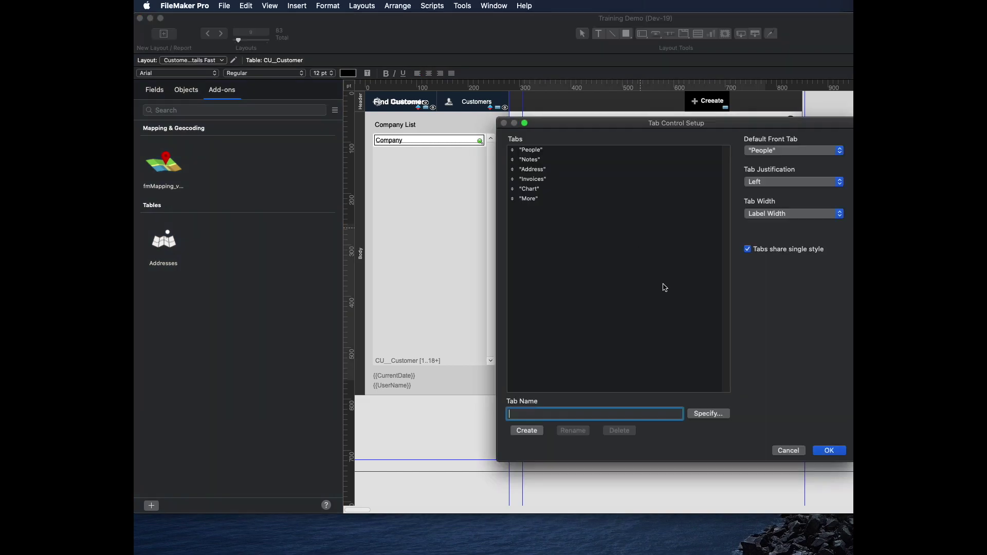
left_click(560, 180)
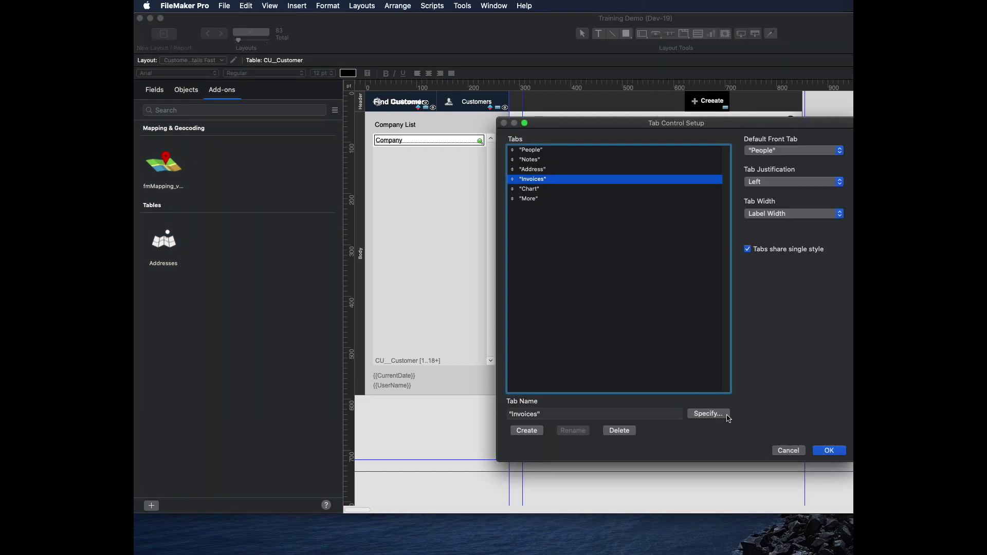
left_click(710, 414)
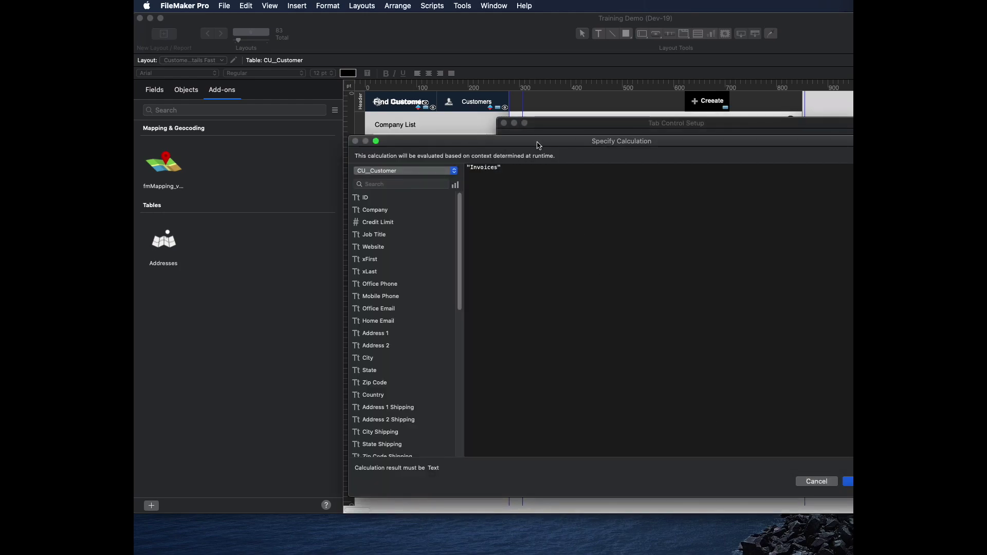
- Change the label formula to "Invoices" & Count ( CU_Invoice::ID ) and apply it as the tab name
left_click(522, 198)
type("&")
key("Return")
type("Cou")
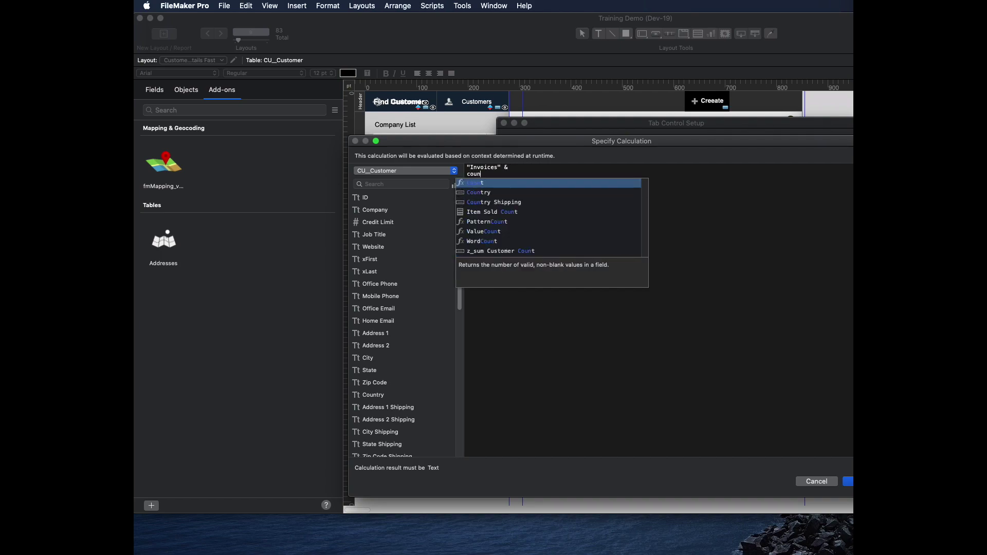
key("Return")
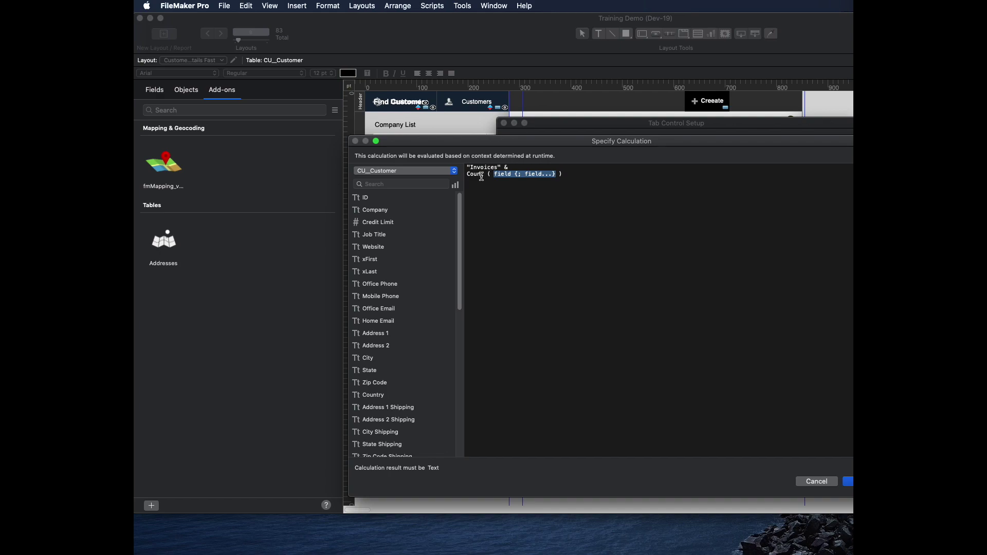
left_click(424, 172)
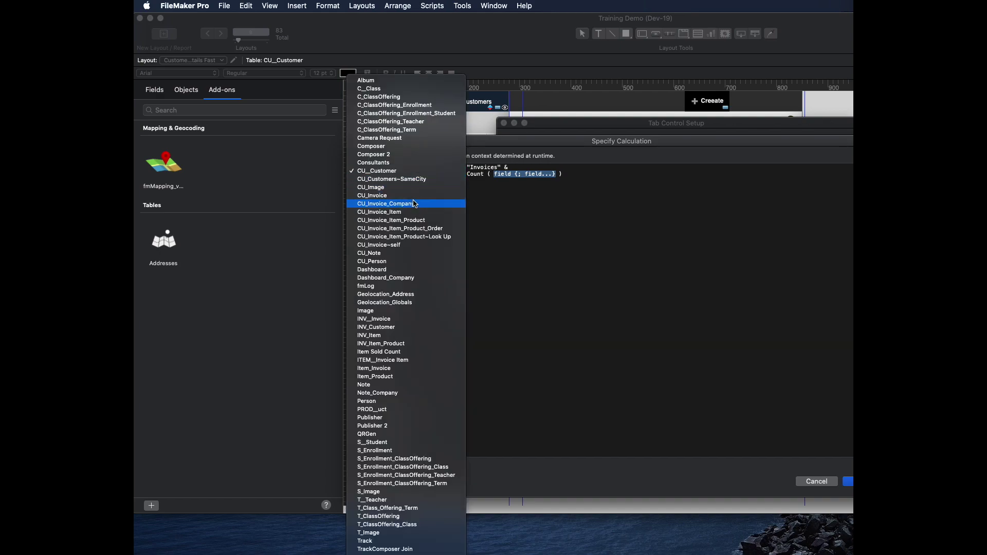
left_click(391, 196)
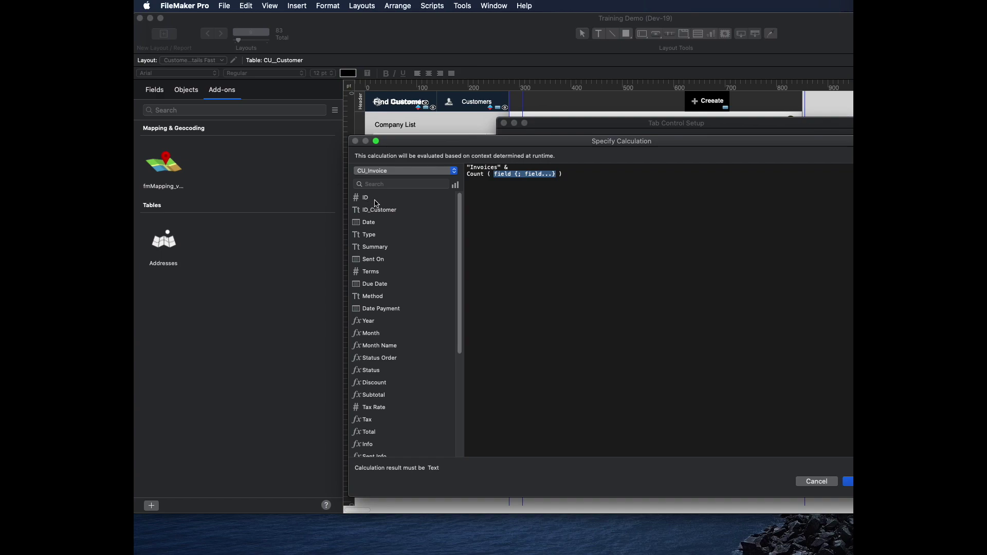
double_click(375, 203)
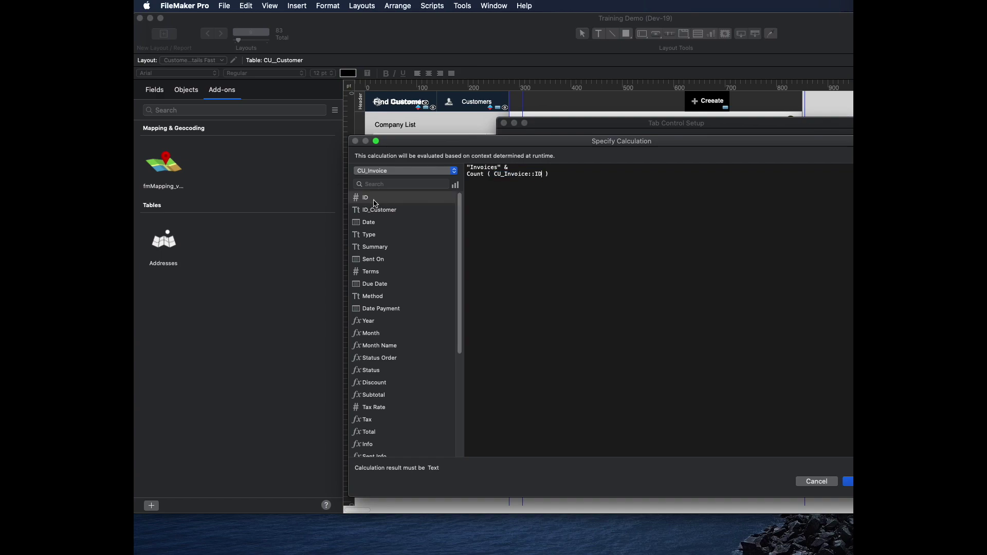
left_click(606, 170)
left_click(849, 481)
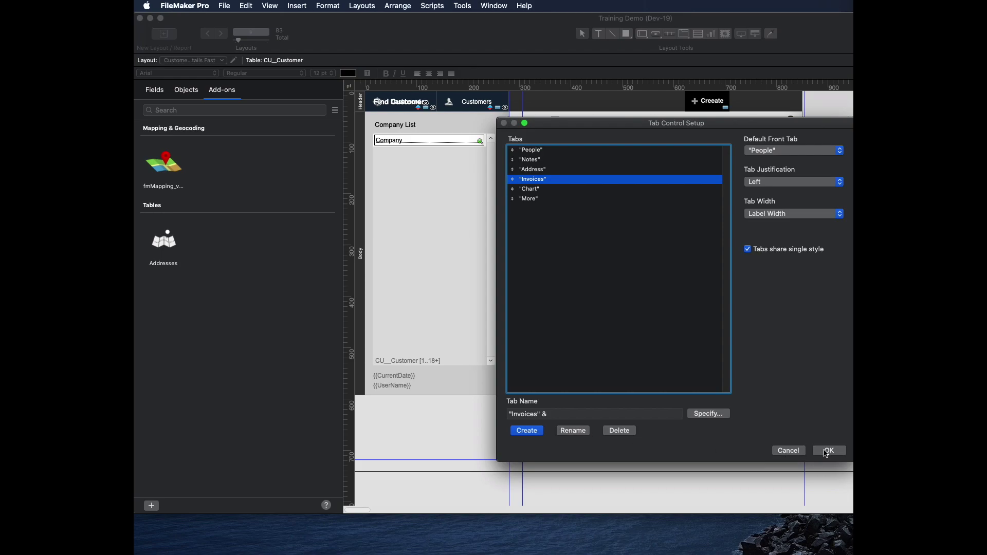
left_click(575, 430)
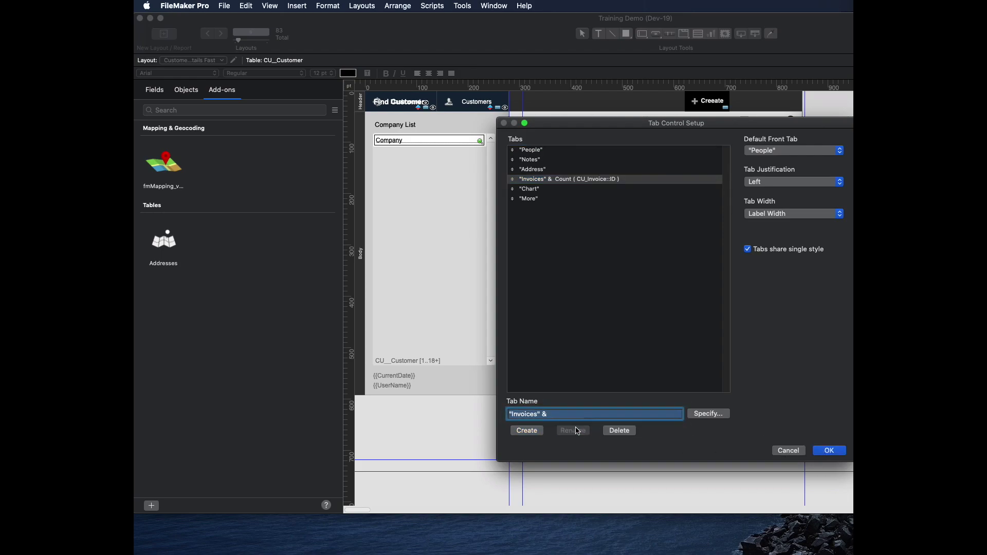
left_click(825, 450)
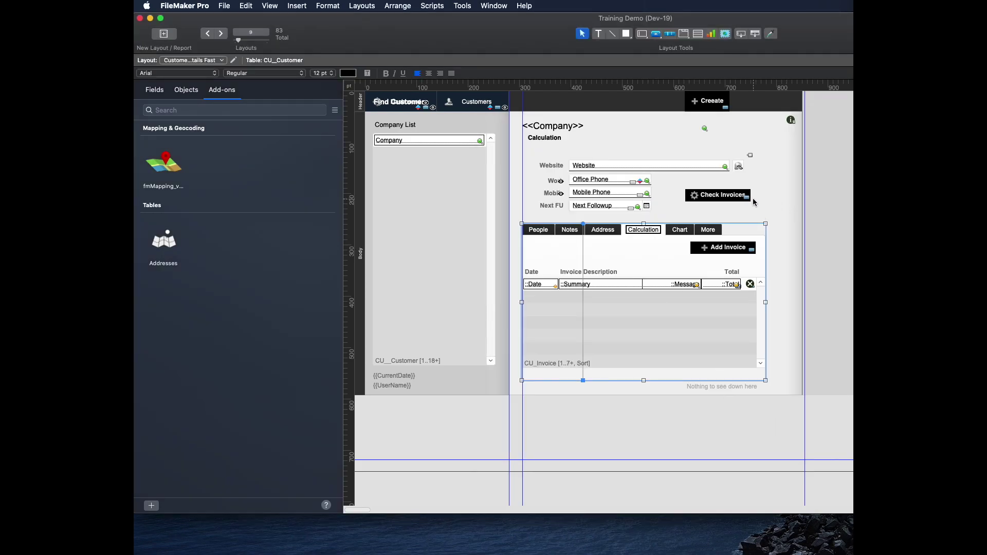
- In Browse mode, step through AppWorks, ACME and 1 Hour Photo, checking each Invoices count label
key("super+b")
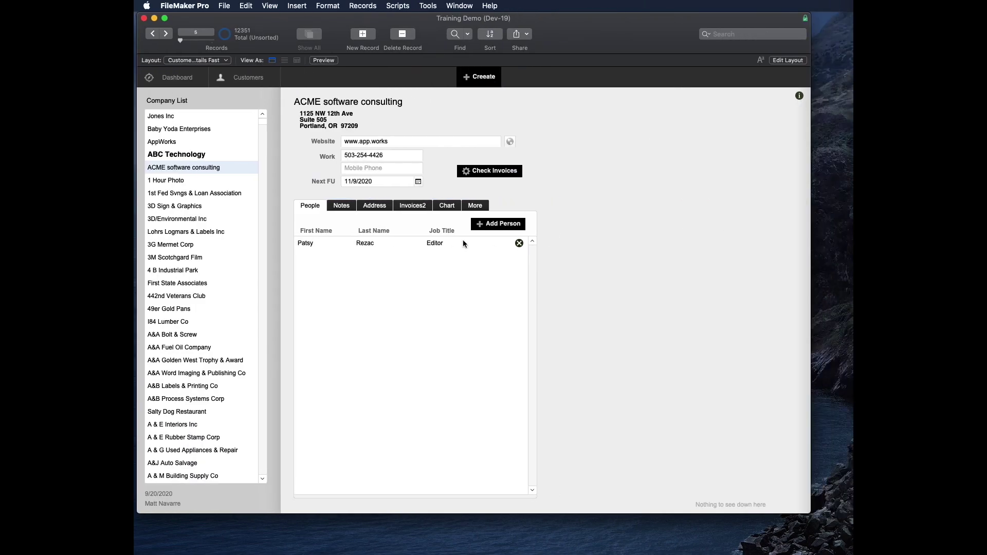
key("ctrl+Up")
key("ctrl+Up")
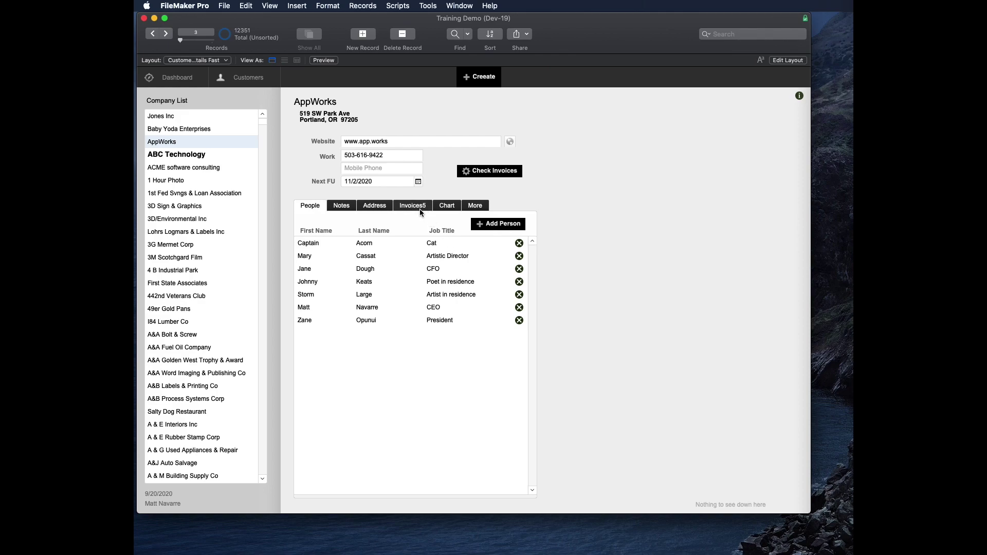
key("ctrl+Down")
key("ctrl+Down")
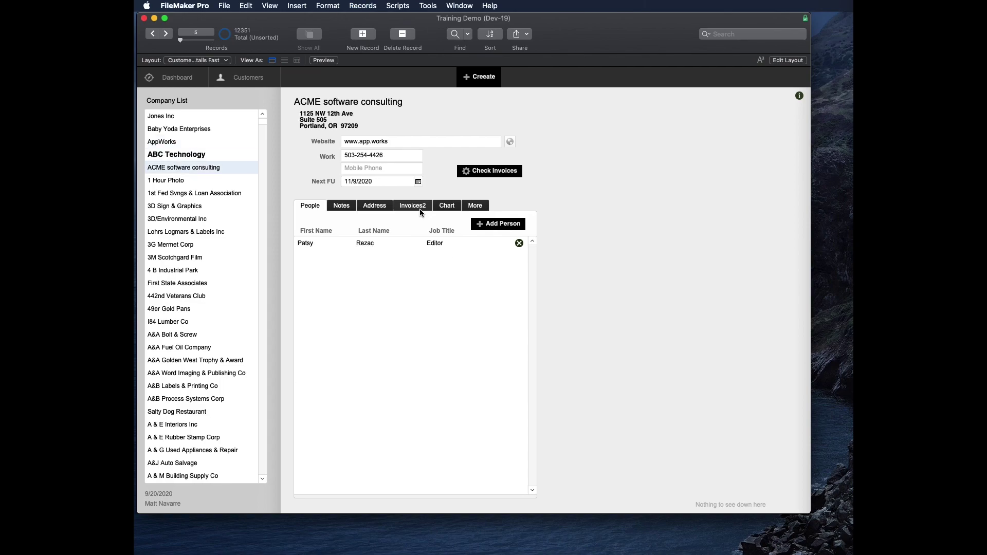
key("ctrl+Down")
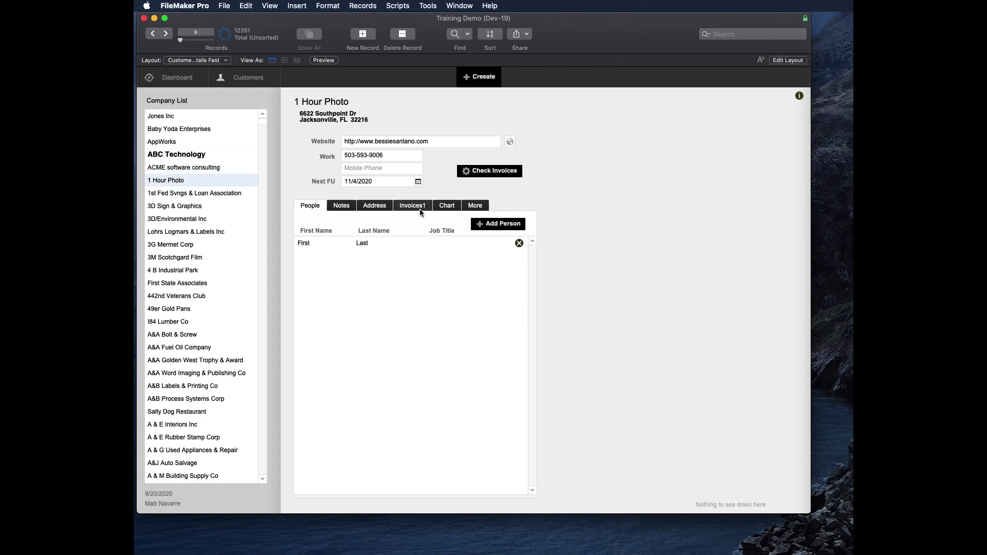
- Delete 1 Hour Photo's only person and only invoice so the tab reads Invoices0
left_click(520, 243)
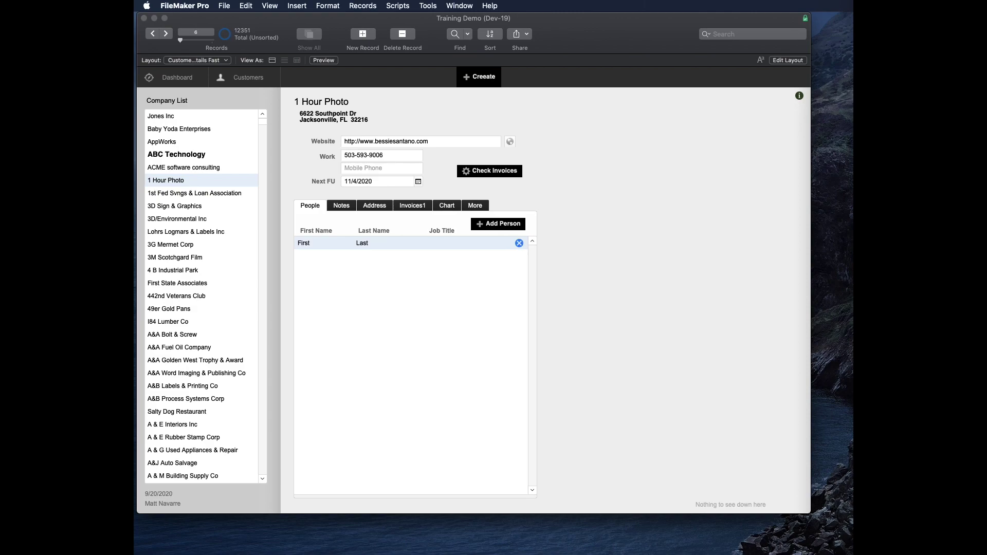
left_click(487, 249)
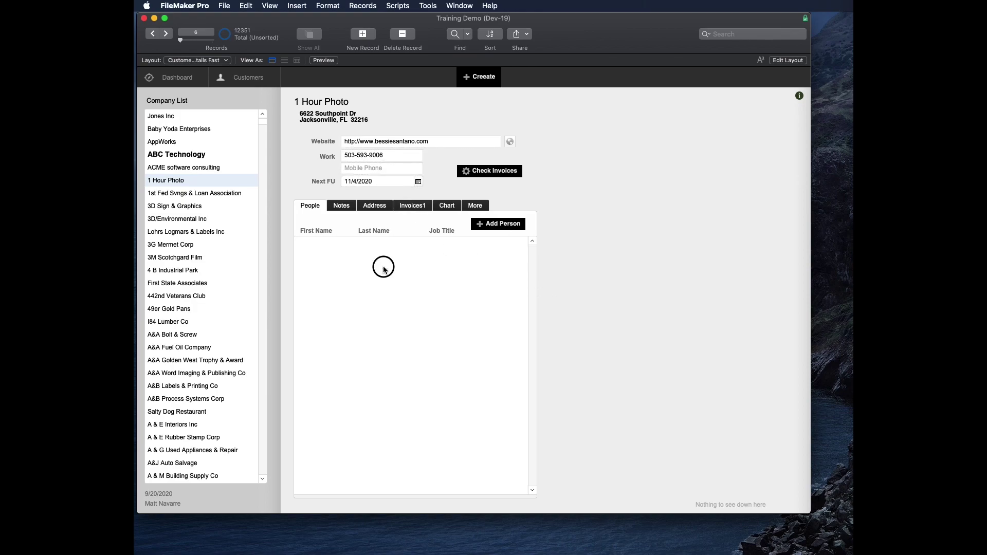
left_click(399, 206)
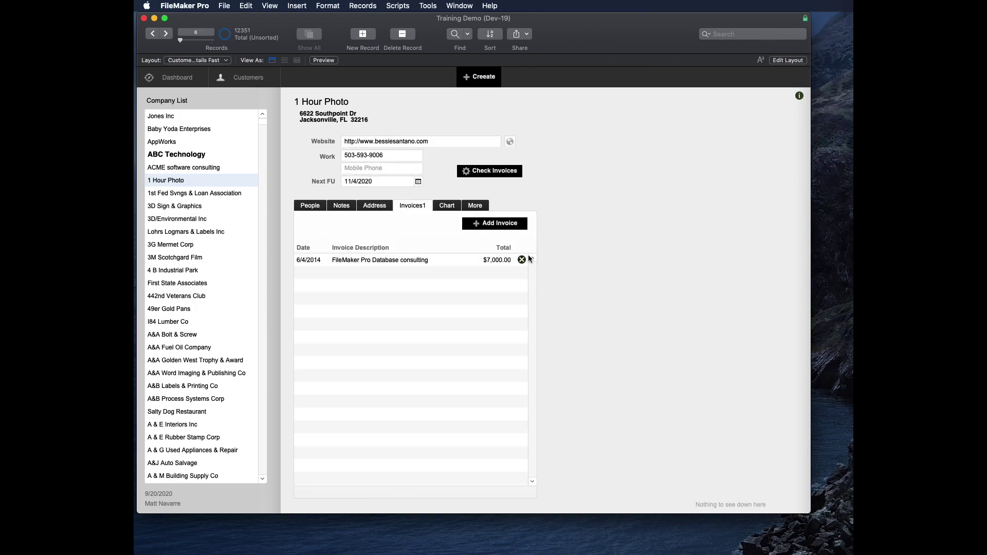
left_click(311, 207)
left_click(399, 206)
left_click(521, 261)
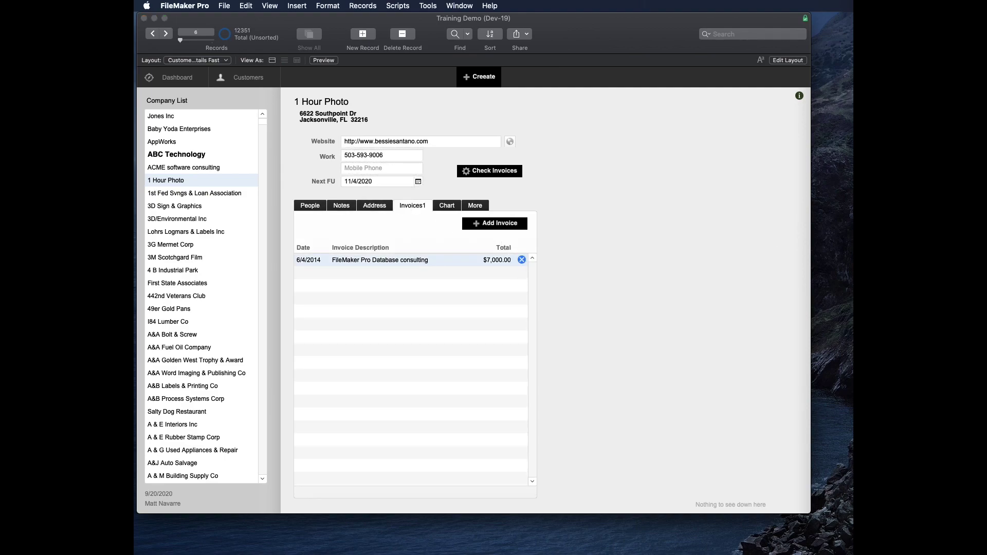
key("Return")
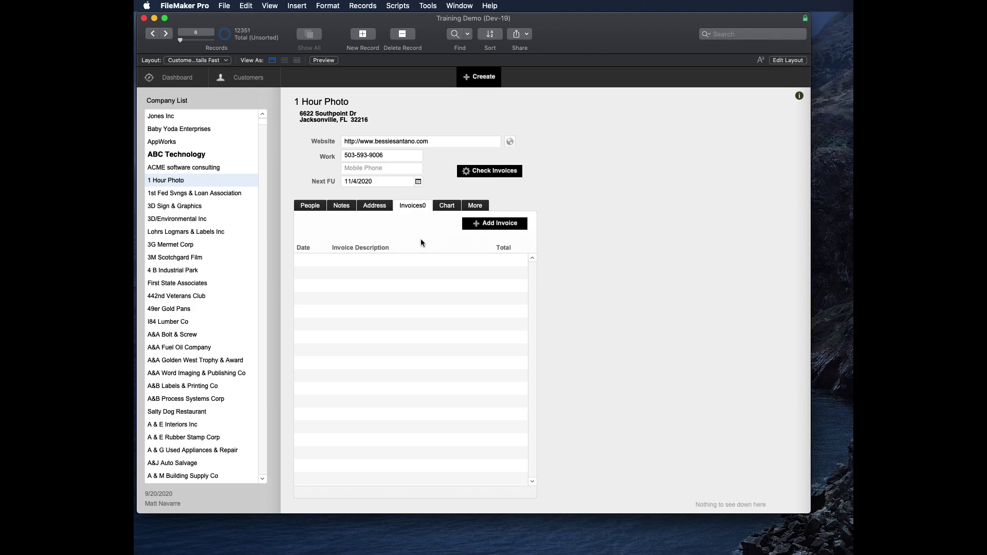
key("super+l")
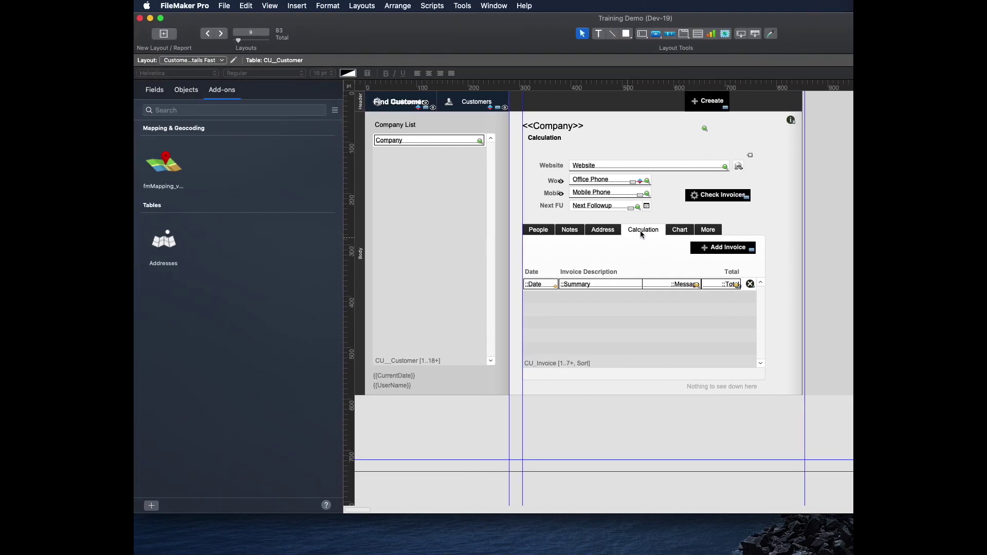
- Reopen the Invoices tab's name calculation from Tab Control Setup
left_click(642, 231)
double_click(644, 232)
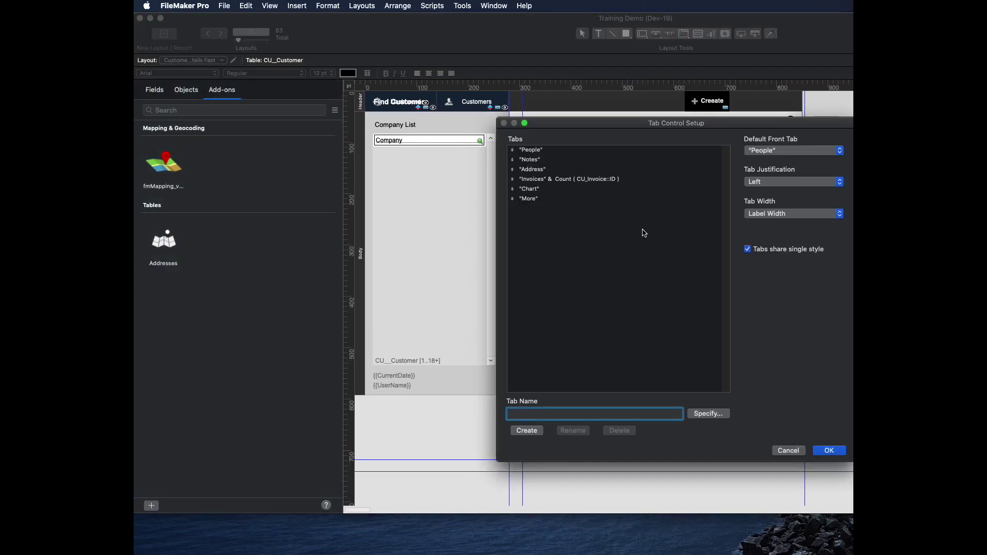
left_click(549, 179)
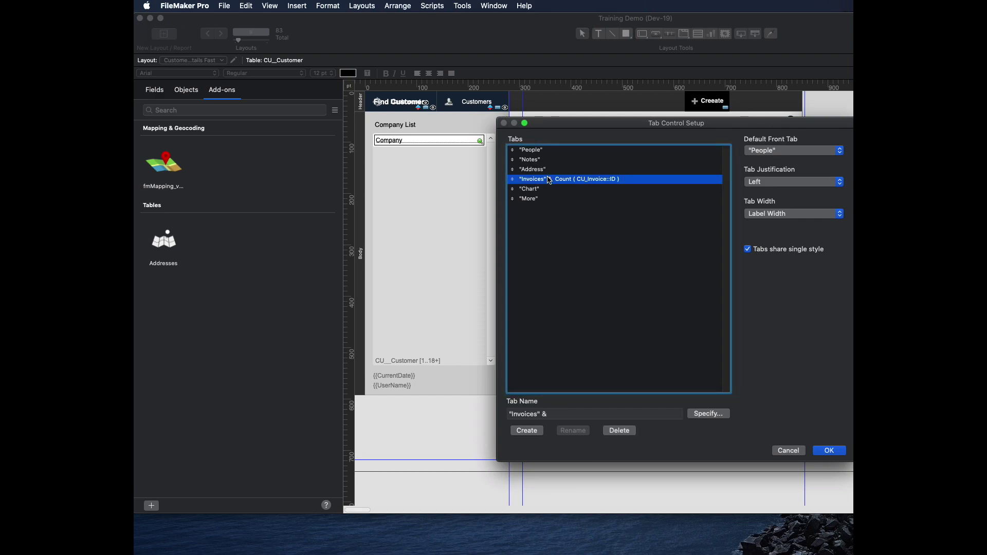
left_click(709, 414)
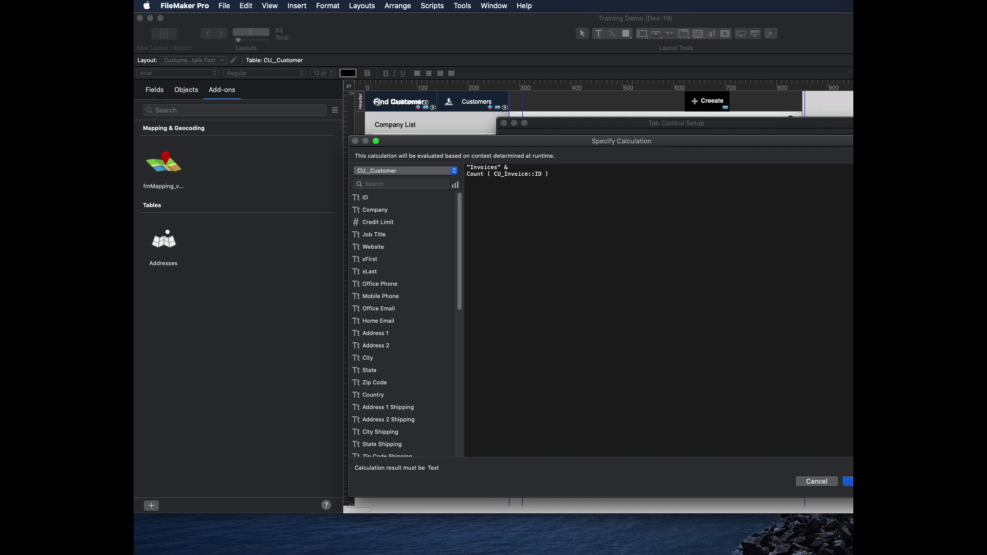
- Wrap the label in a case formula: [none] when Count ( CU_Invoice::ID ) = 0, else the count
type("case (")
key("Return")
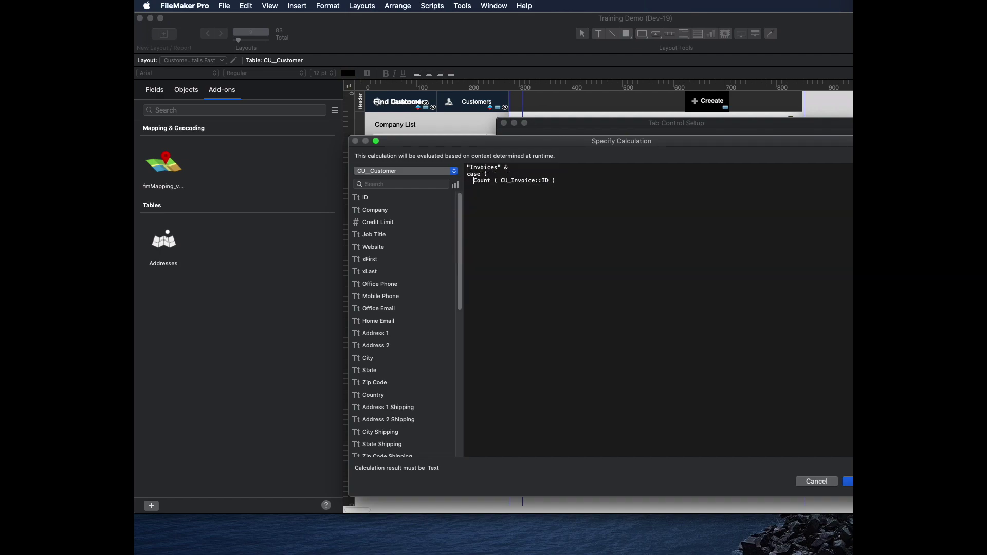
left_click(586, 197)
type("= 0 ; \"")
type("[none]")
type(";")
type("Count")
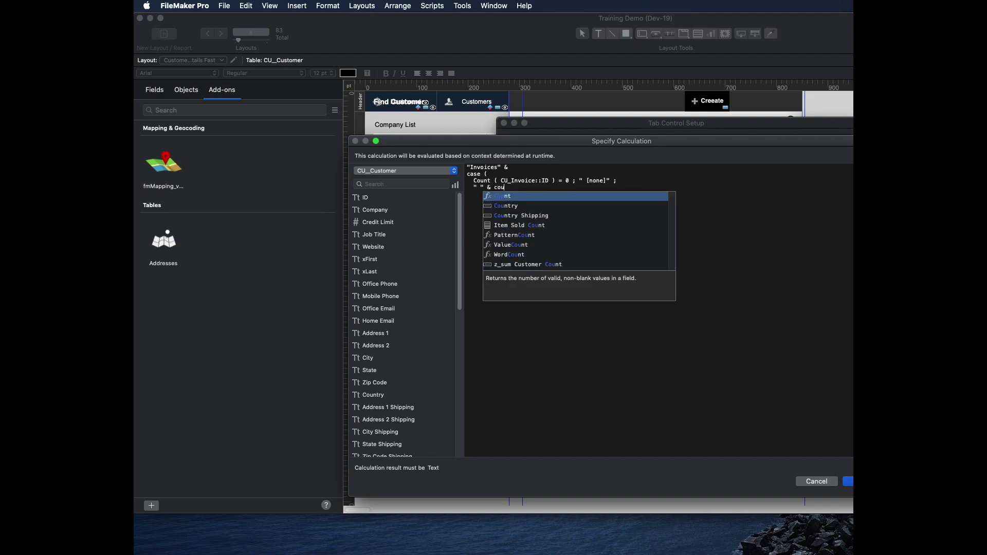
key("Return")
left_click(416, 170)
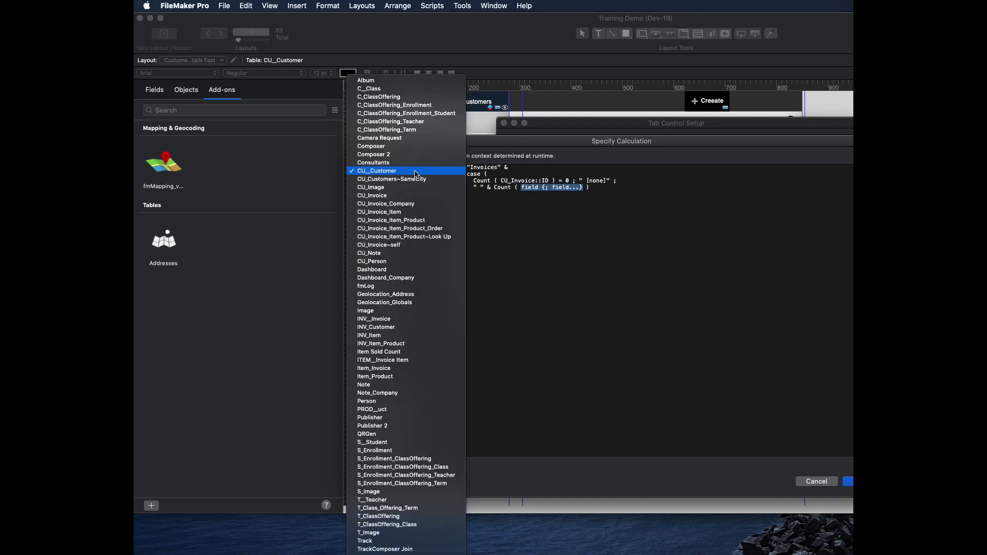
left_click(408, 196)
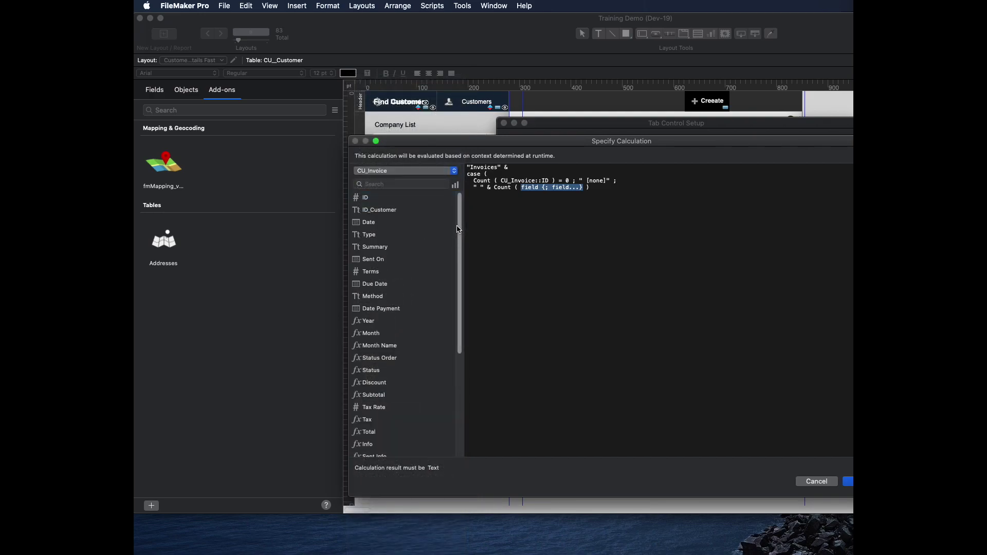
double_click(371, 197)
key("Return")
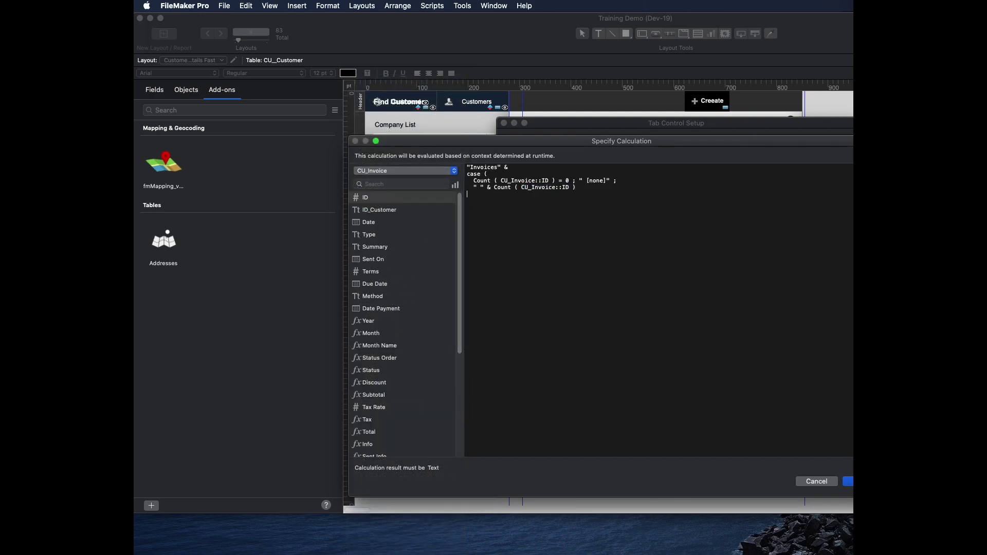
type(")")
- Put the count in parentheses and apply the formula as the Invoices tab name
left_click(480, 187)
type("(")
left_click(638, 186)
type("& \"")
key("Return")
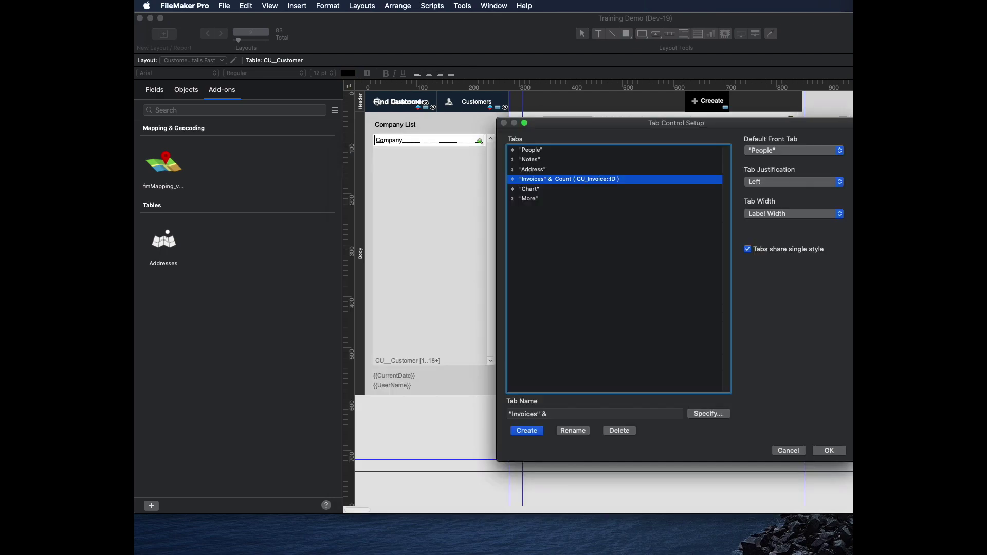
left_click(574, 430)
left_click(827, 450)
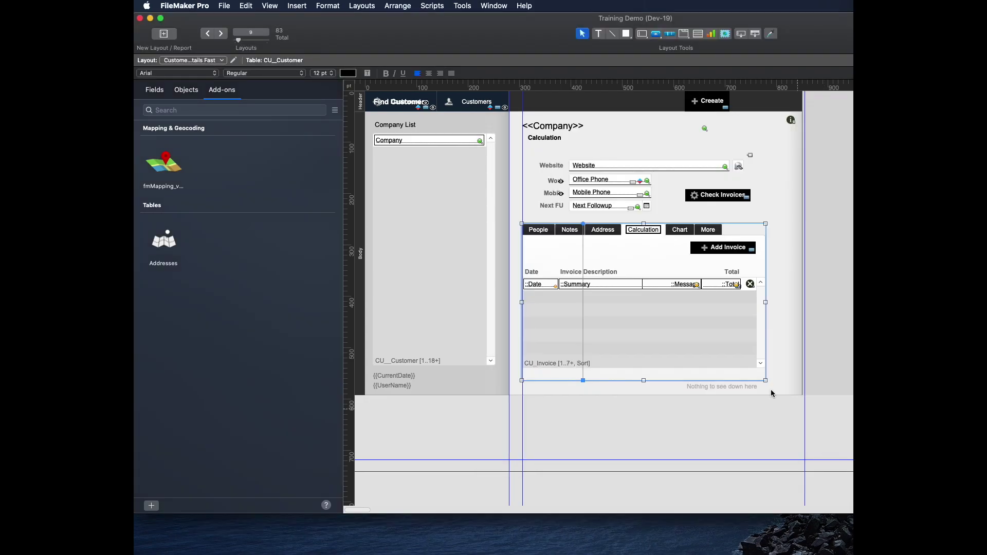
- Step through customer records in Browse mode and open ABC Technology's Invoices (4) tab
key("super+b")
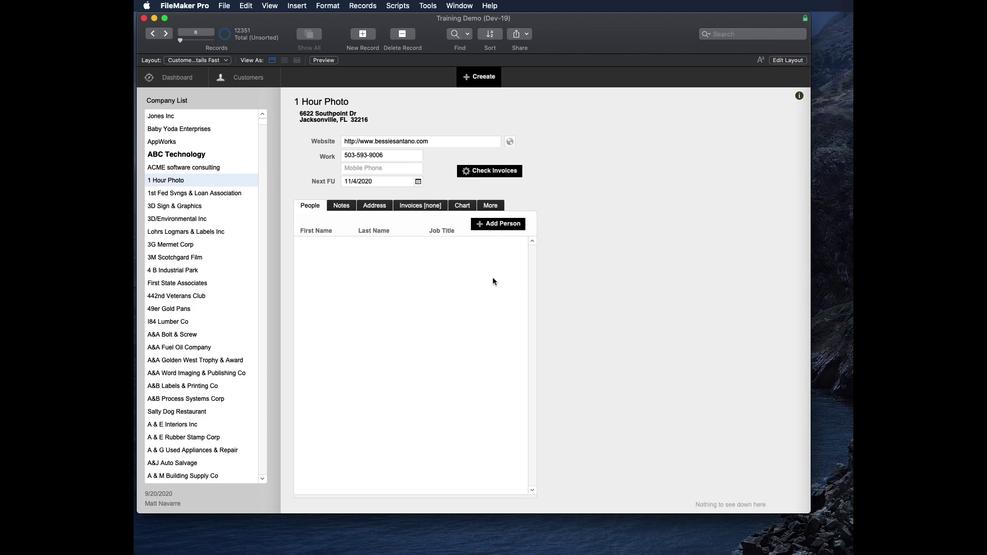
key("Up")
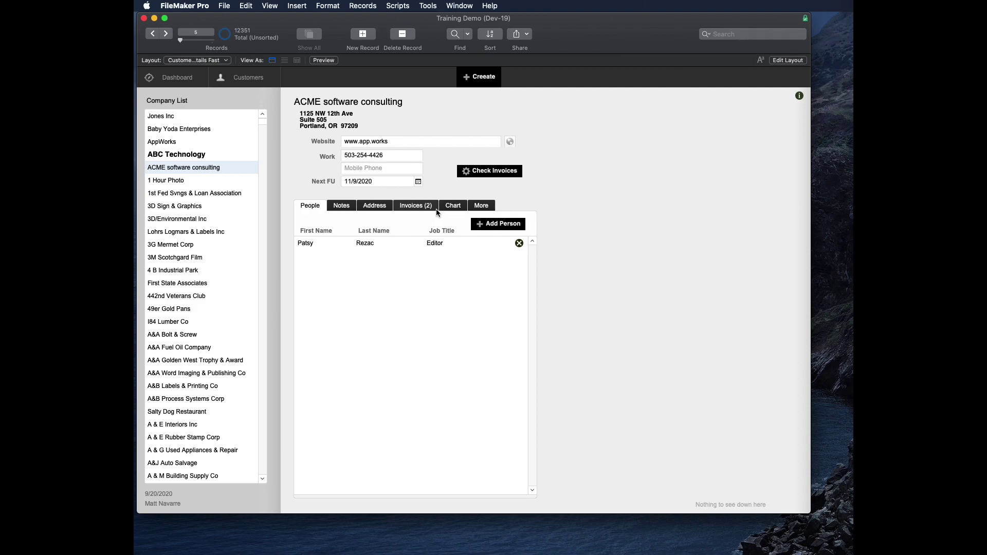
key("ctrl+Down")
key("ctrl+Down")
key("ctrl+Down")
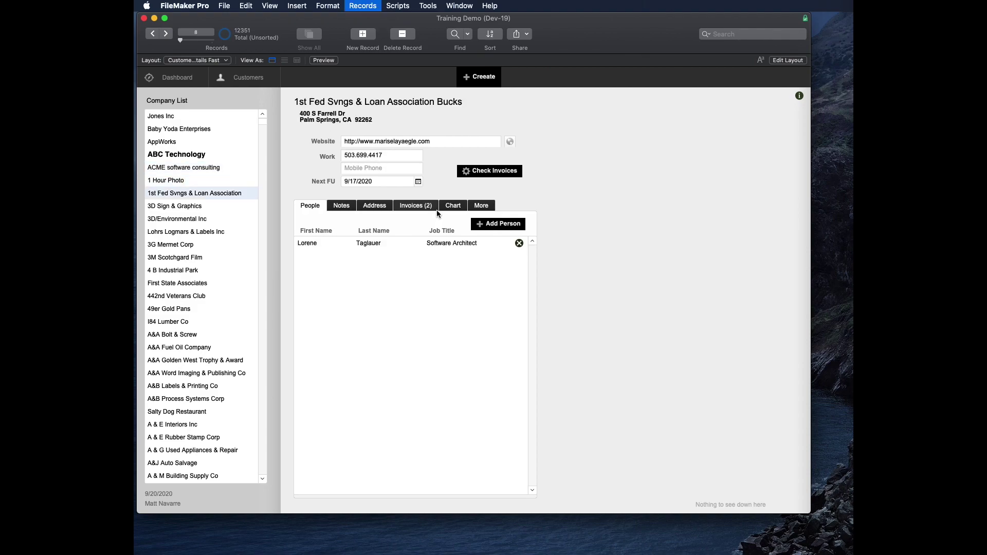
key("ctrl+Up")
key("ctrl+Up")
key("ctrl+Up")
key("ctrl+Up")
key("ctrl+Up")
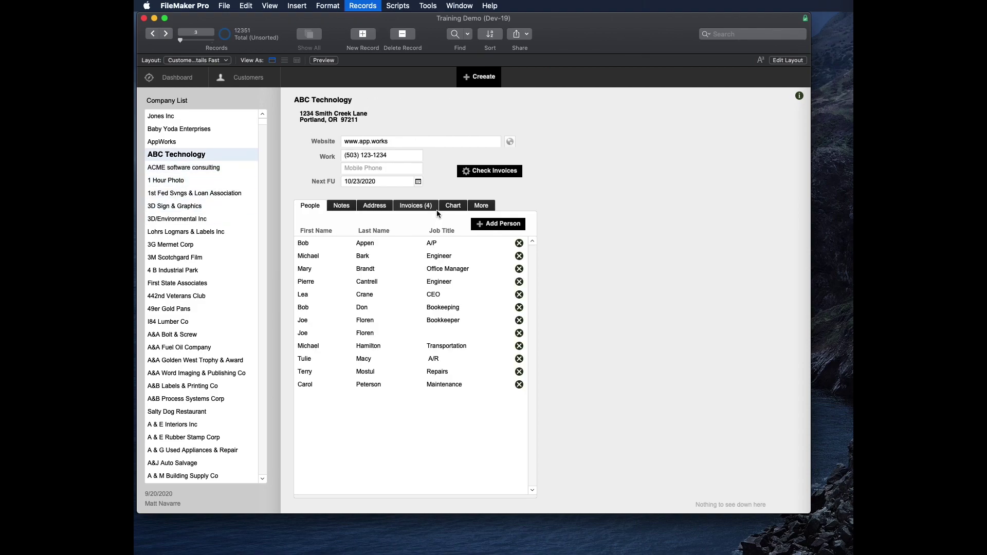
key("ctrl+Down")
left_click(436, 208)
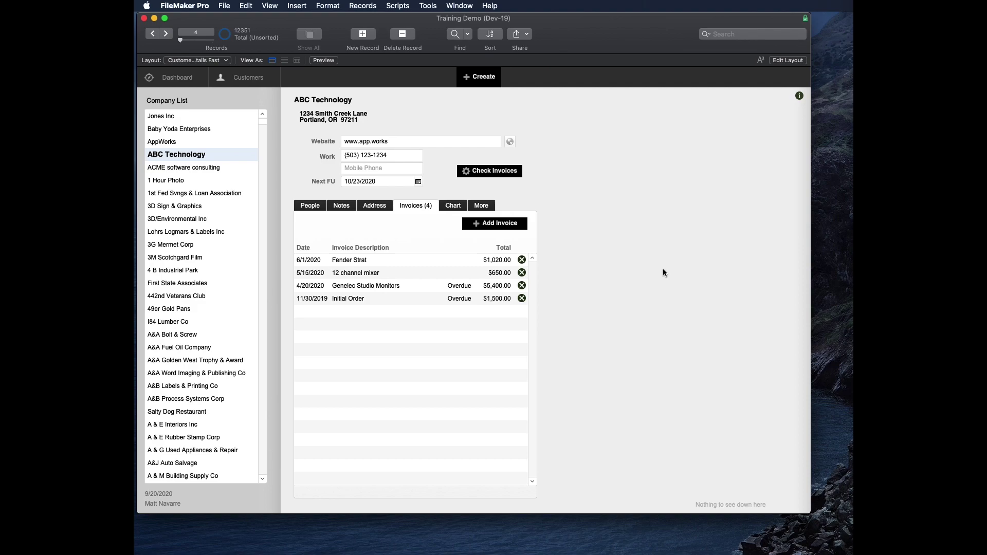
- Return to Layout mode and cancel an accidental text box
key("super+l")
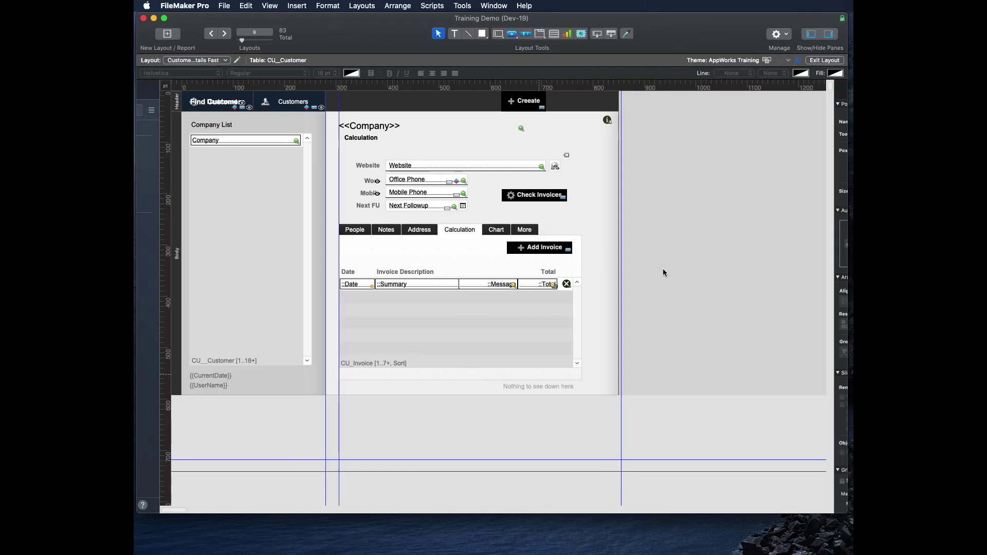
left_click(587, 241)
type("N")
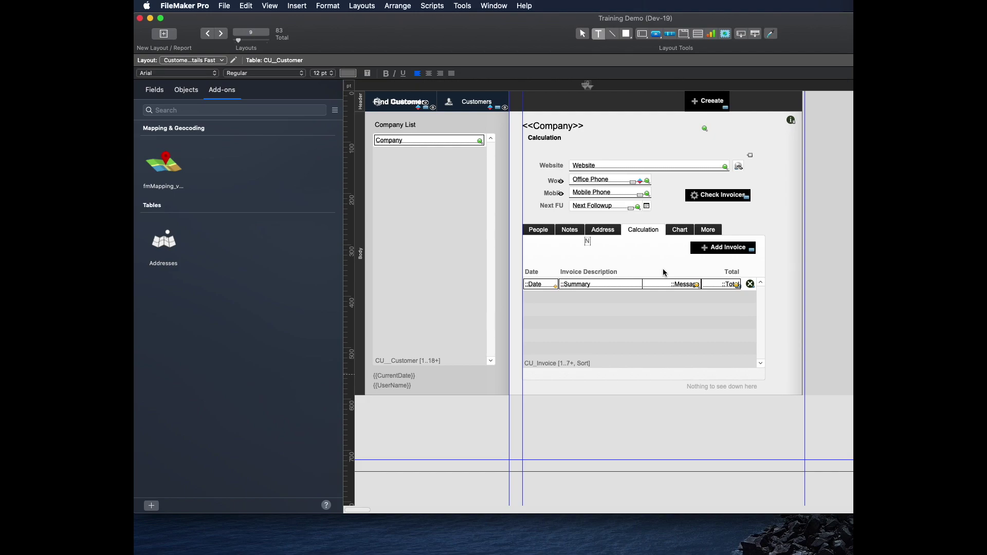
key("Escape")
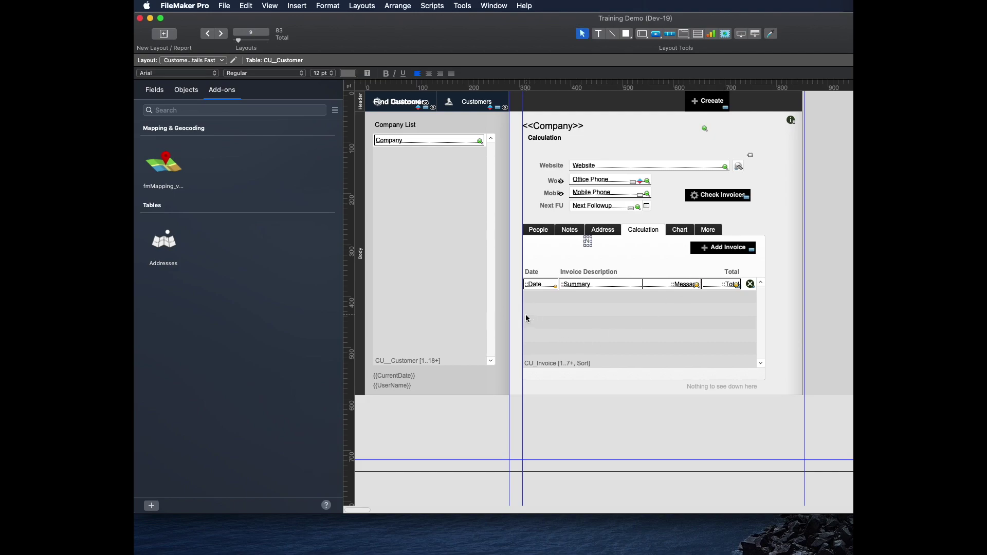
- Create a new Computer layout named Test
key("super+n")
type("Test")
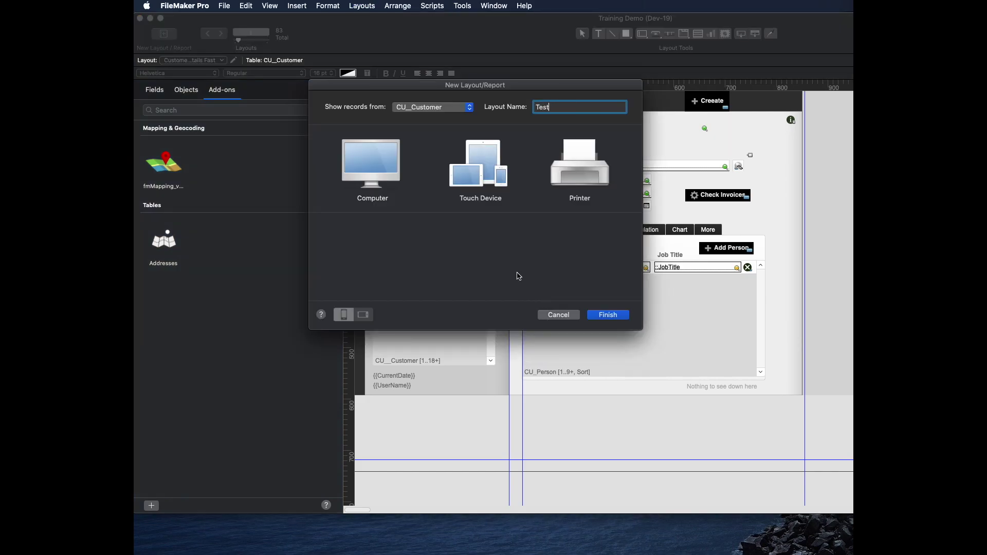
left_click(363, 162)
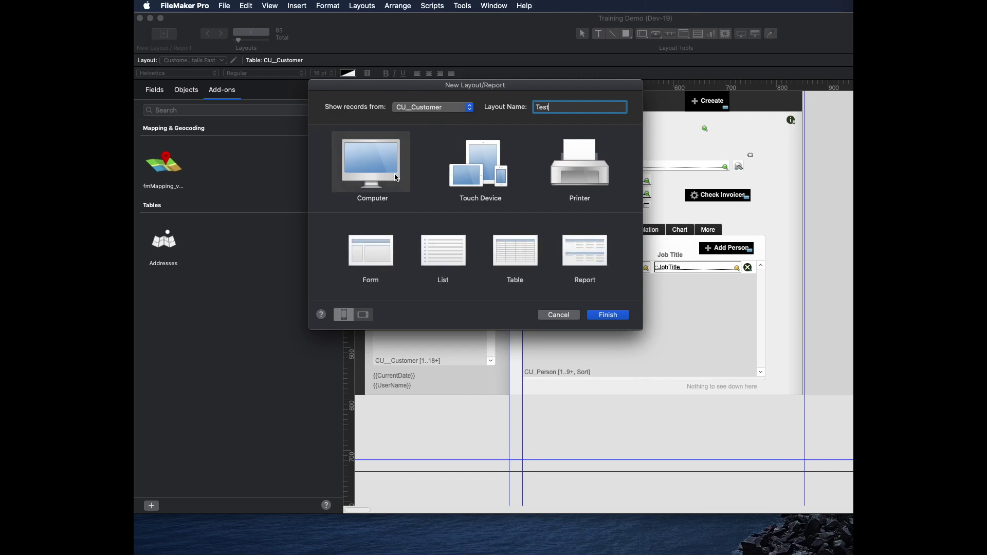
left_click(608, 314)
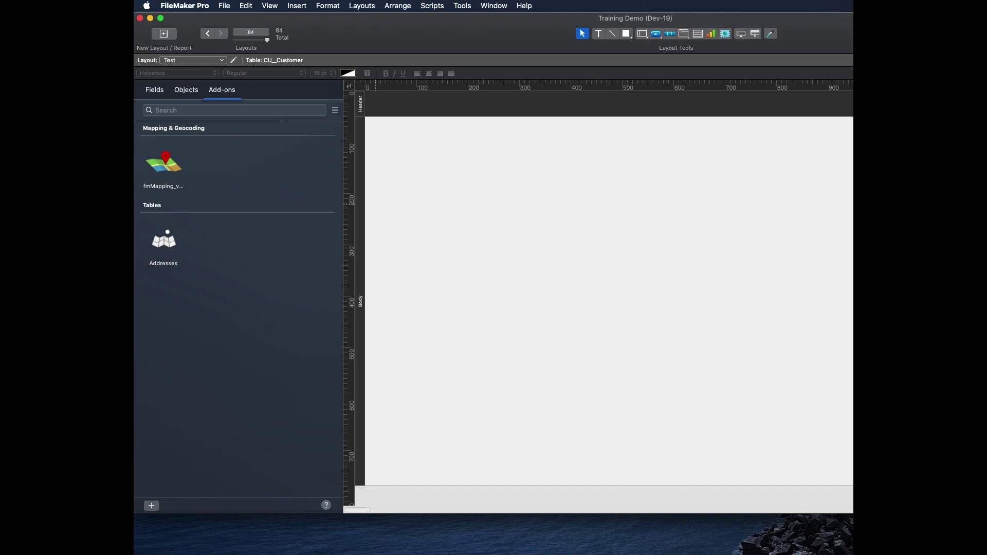
- Place customer fields ID through State with labels, then delete xFirst and xLast
left_click(154, 90)
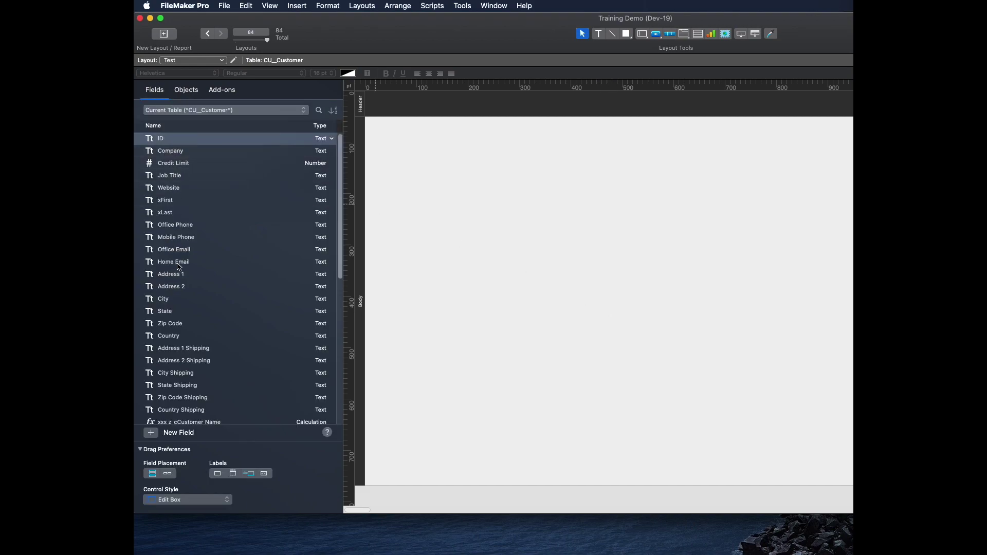
left_click(176, 312, "shift")
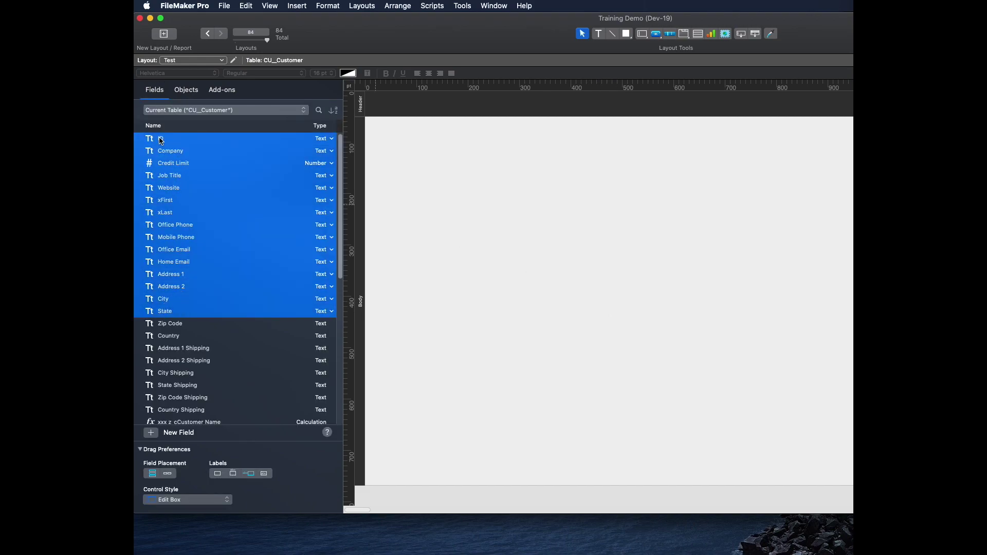
left_click_drag(161, 140, 516, 284)
left_click(608, 383)
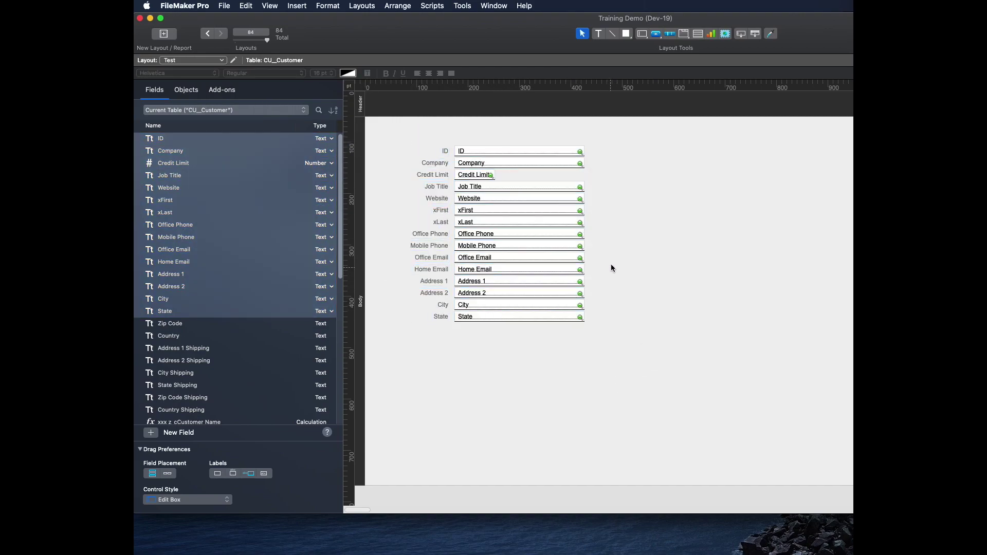
left_click_drag(602, 205, 410, 226)
key("Delete")
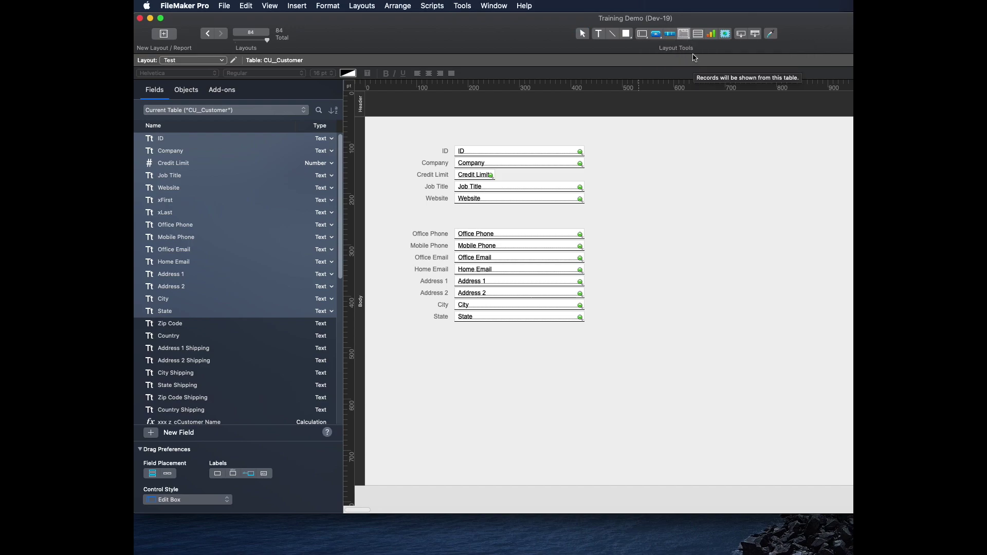
- Draw a tab control right of the fields with tabs First and Second
left_click(684, 37)
left_click_drag(685, 41, 715, 48)
left_click_drag(623, 160, 839, 276)
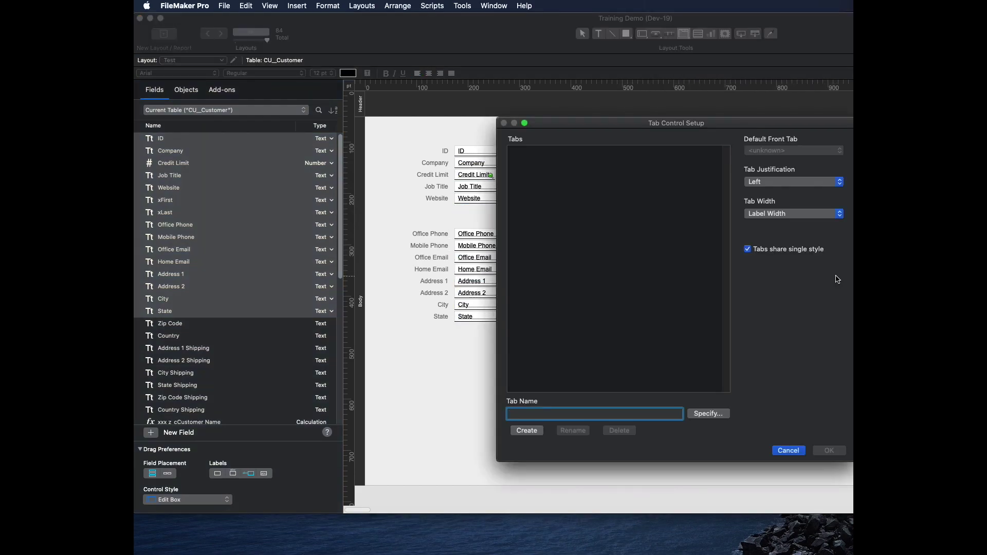
type("First")
key("Return")
type("Second")
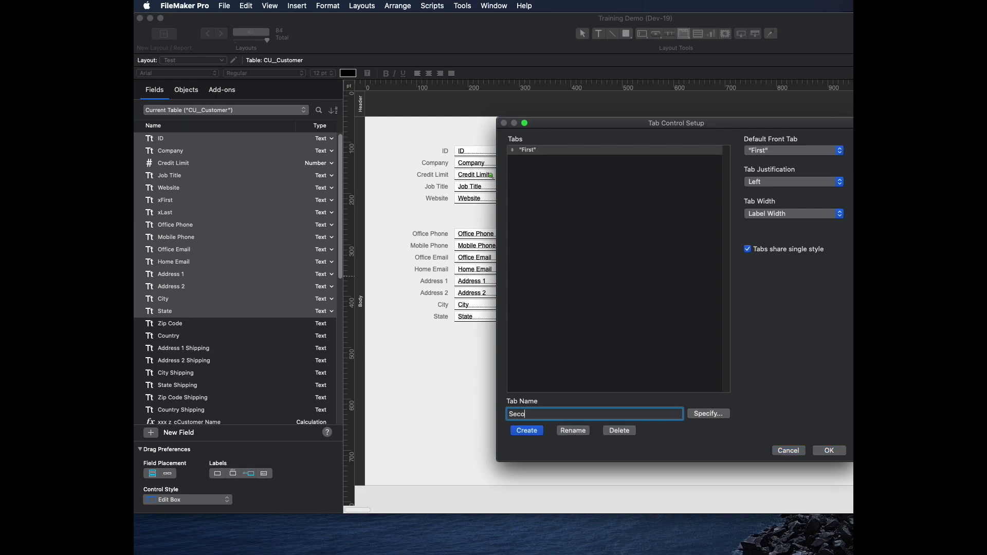
key("Return")
key("Return")
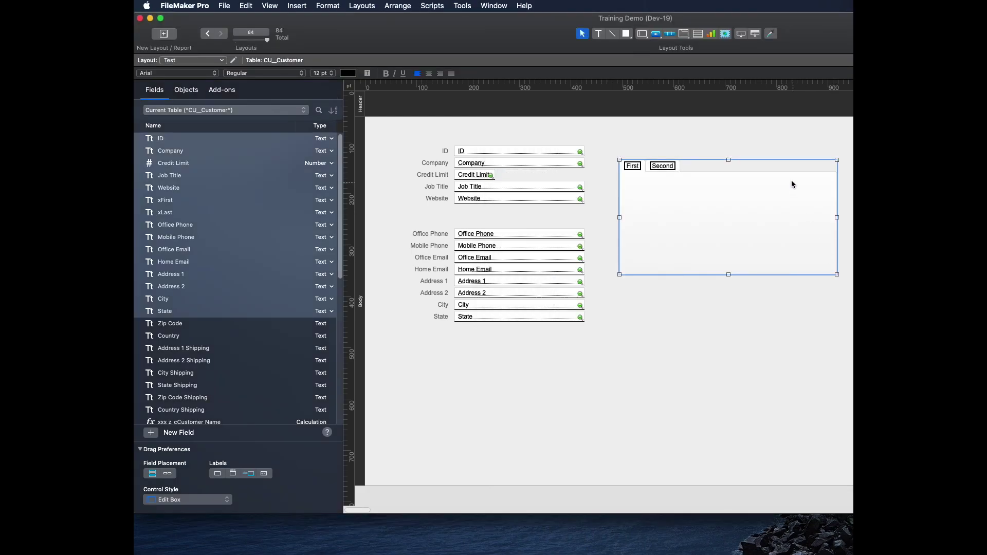
left_click(687, 35)
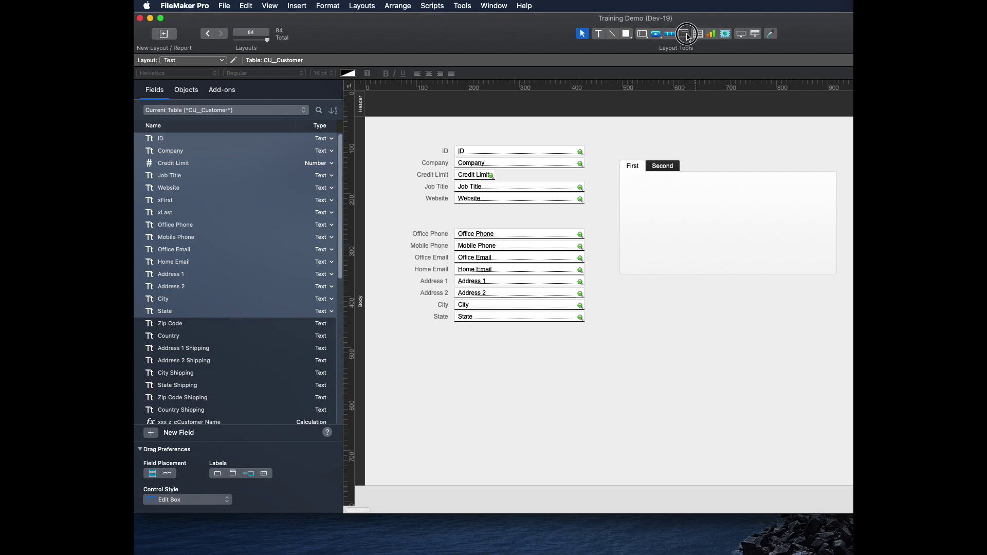
left_click(717, 48)
- Draw a three-panel slide control below the tab control
left_click_drag(620, 301, 837, 429)
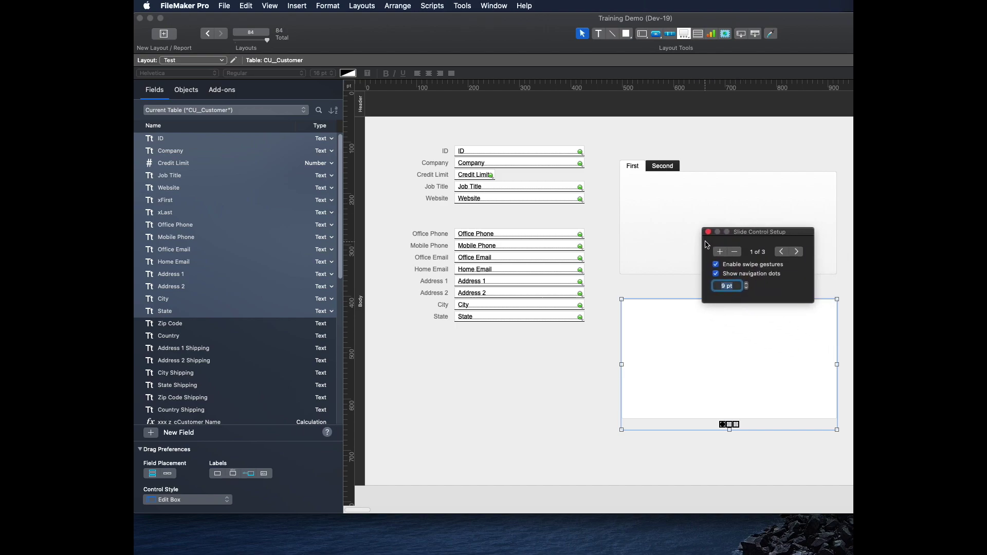
left_click(800, 253)
left_click(709, 233)
- Move the Address 1 through State fields and labels into the First tab panel
left_click(720, 255)
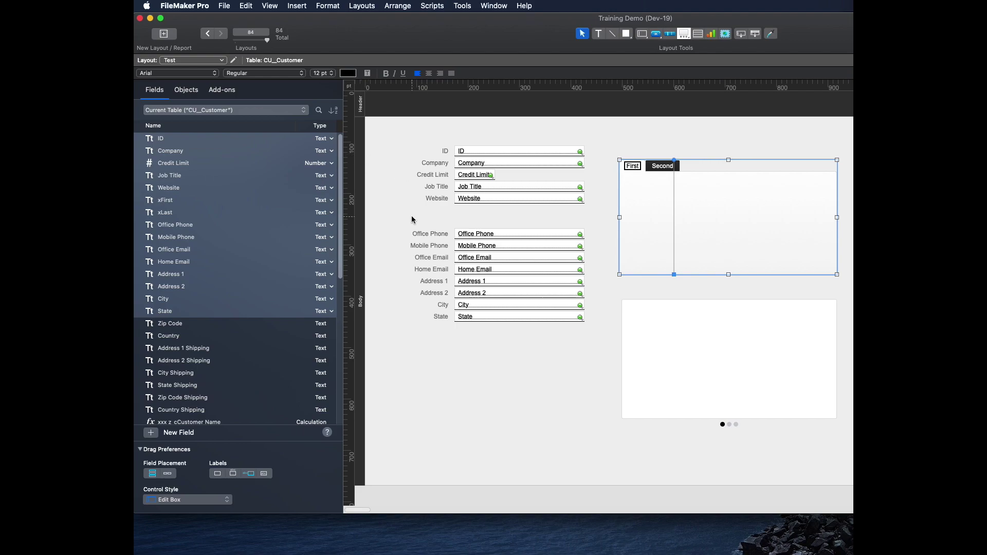
left_click_drag(410, 280, 527, 342)
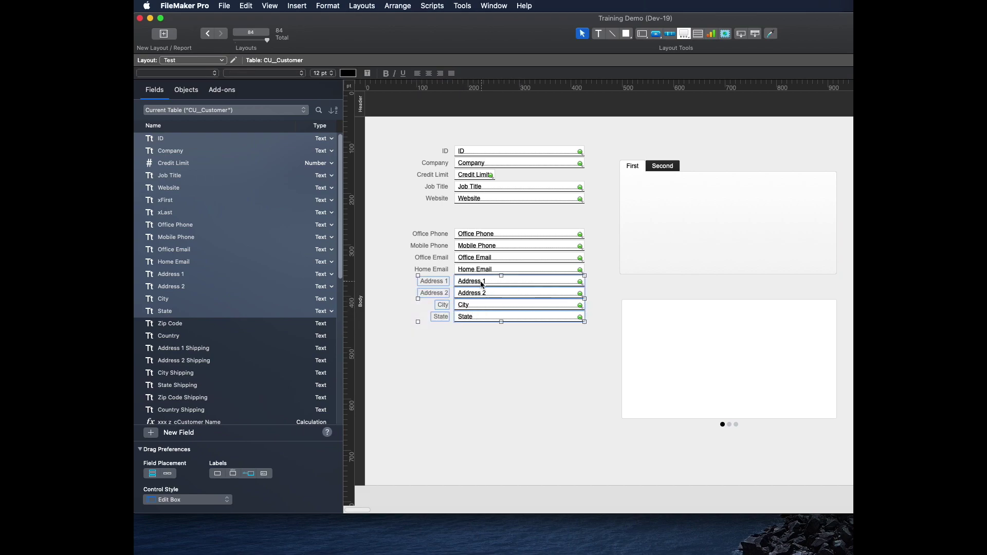
left_click_drag(482, 284, 702, 333)
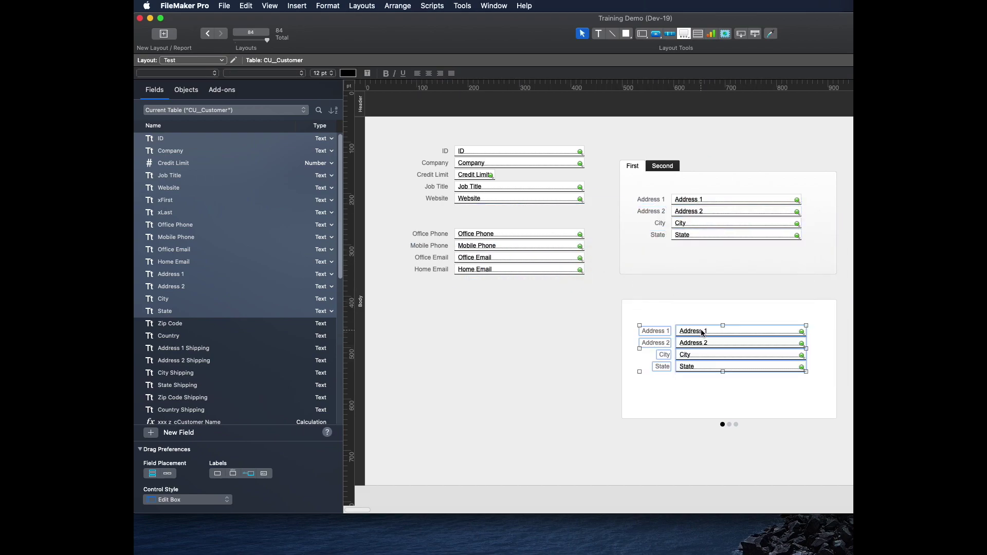
left_click(689, 265)
left_click(663, 165)
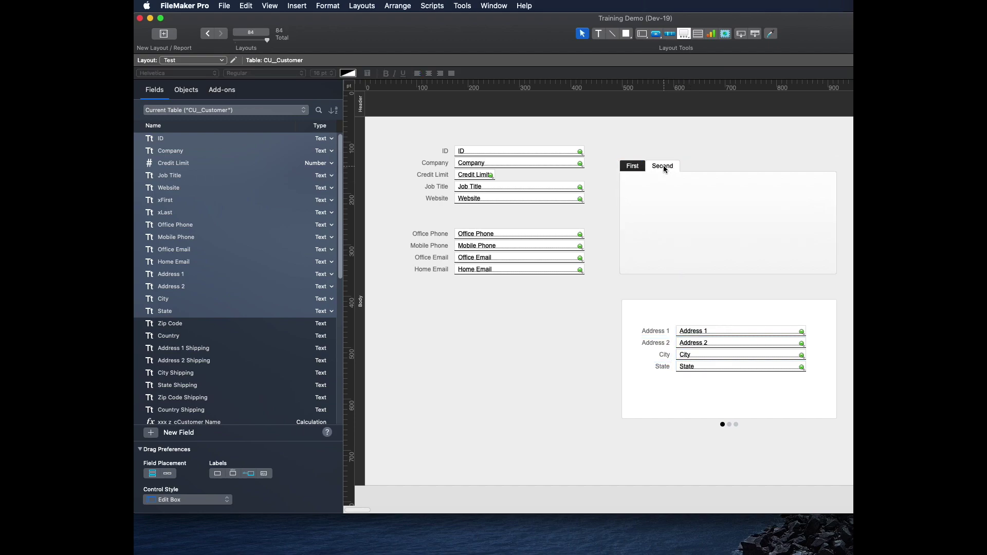
left_click(729, 425)
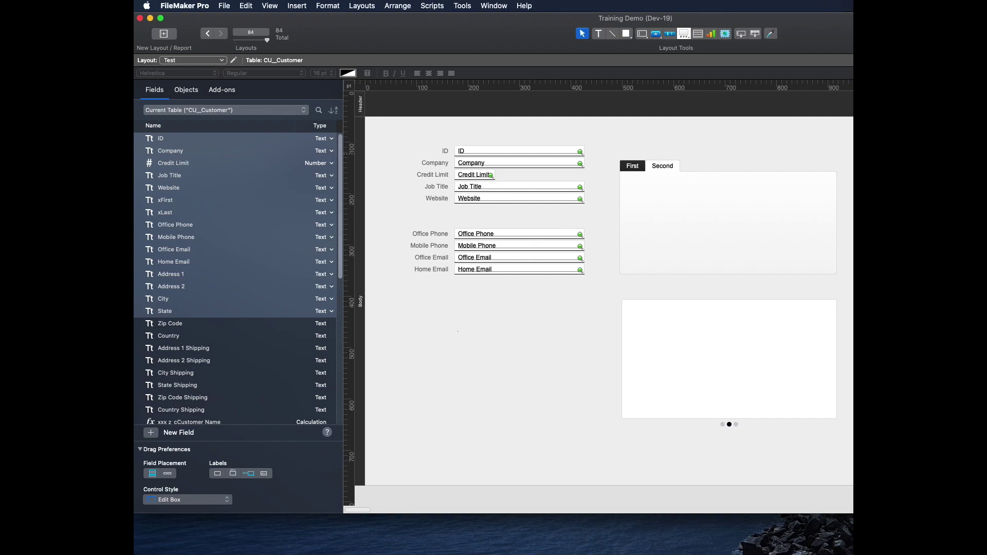
- In Browse mode, switch between the First and Second tabs and the slide panels
key("super+b")
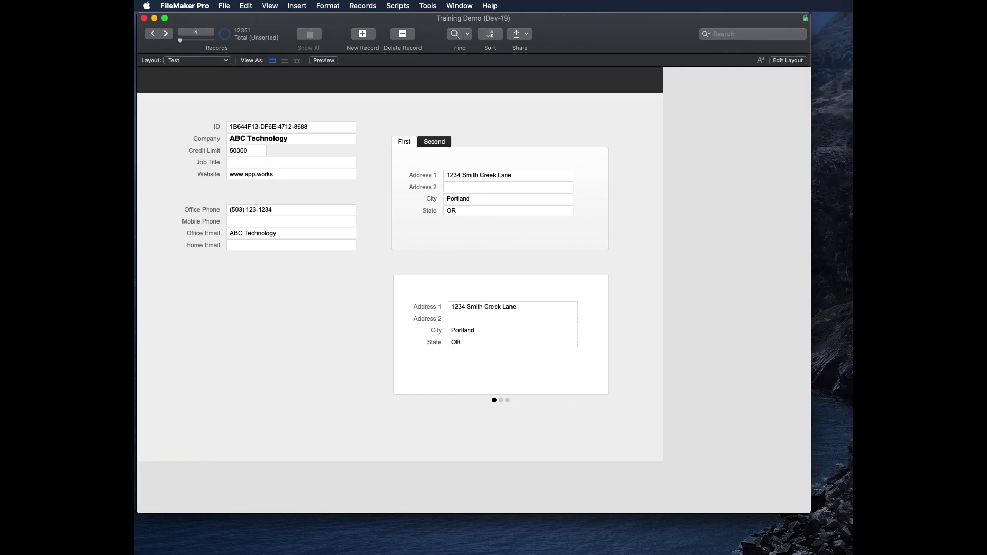
left_click(435, 141)
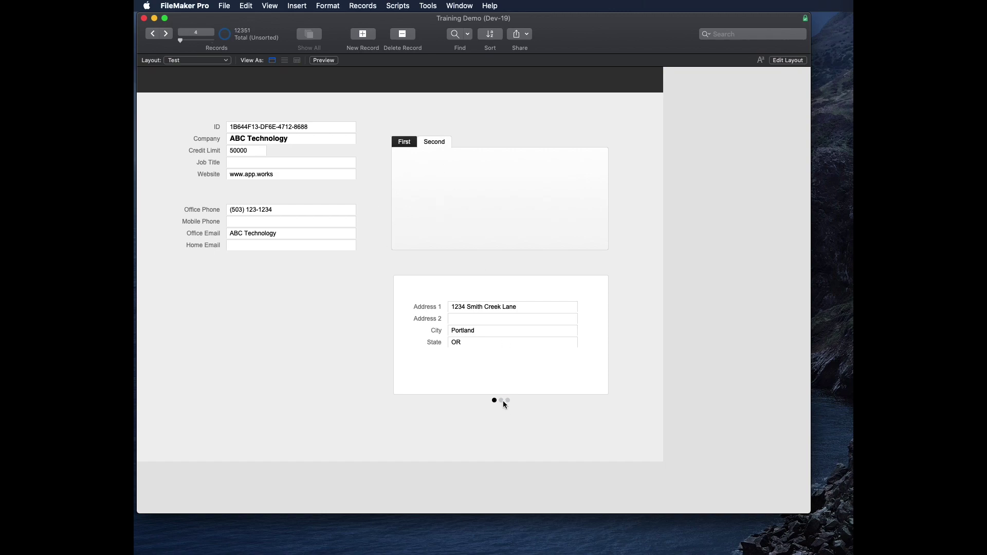
left_click(502, 400)
left_click(494, 400)
left_click(434, 142)
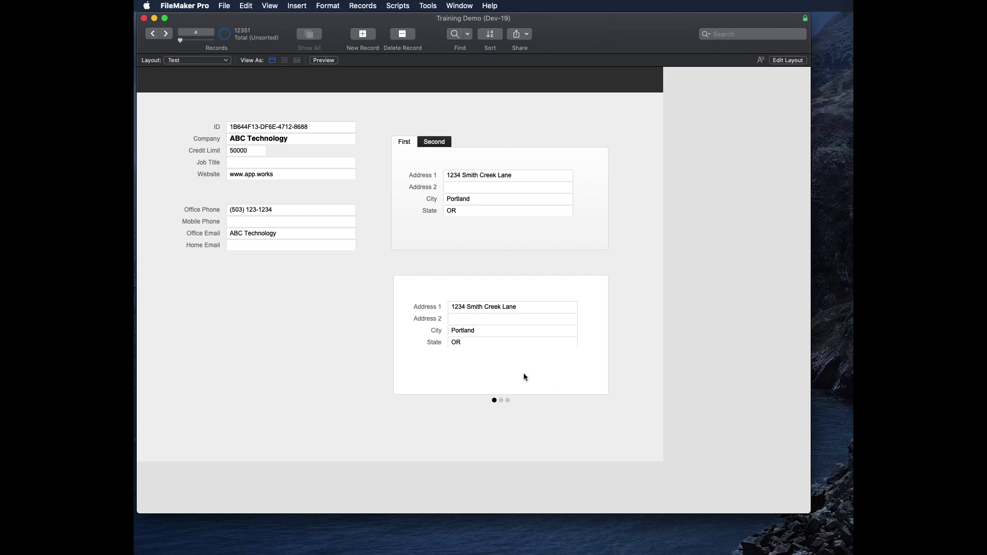
left_click(502, 401)
left_click(494, 400)
key("super+l")
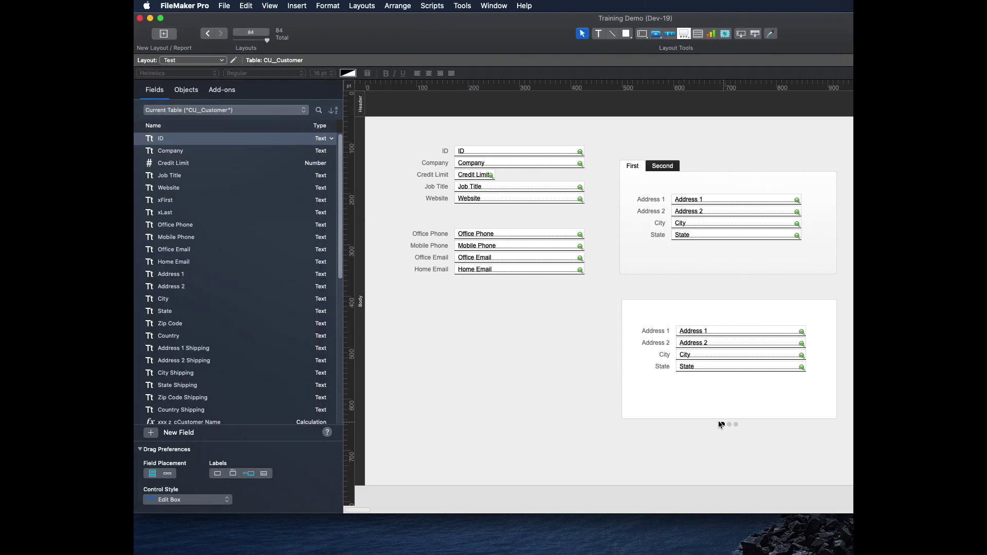
- Uncheck Show navigation dots in the slide control's setup, then switch to Browse mode
left_click(724, 397)
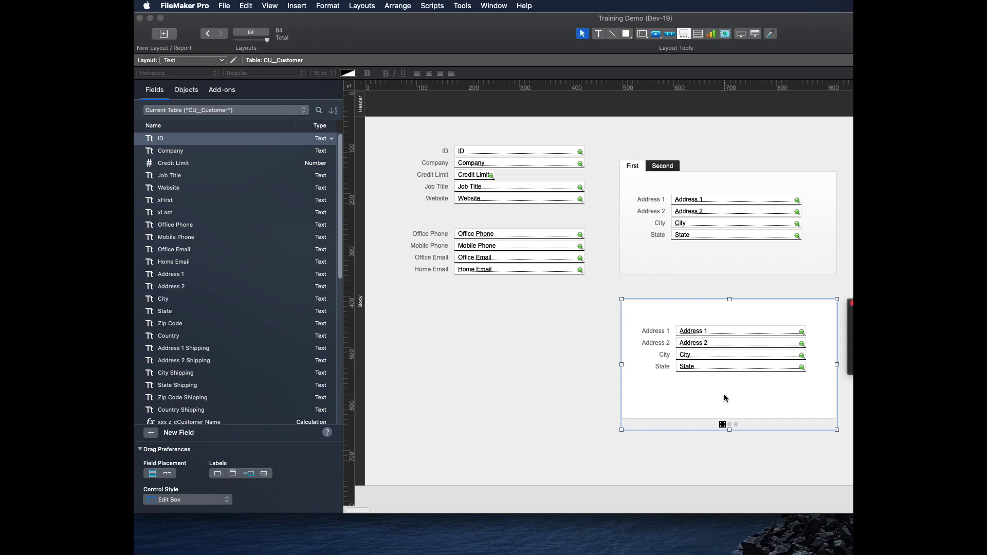
left_click_drag(897, 306, 730, 281)
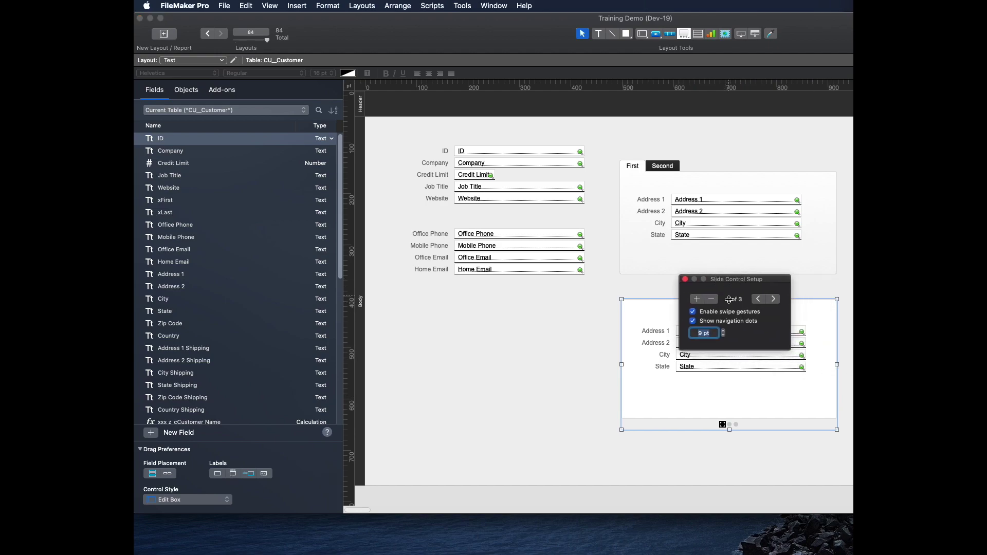
left_click(723, 322)
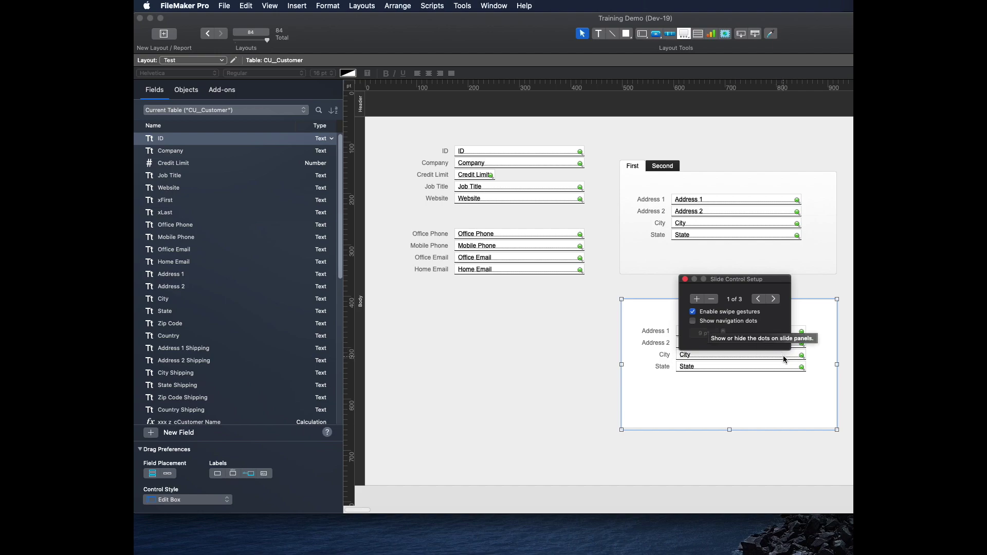
left_click(685, 279)
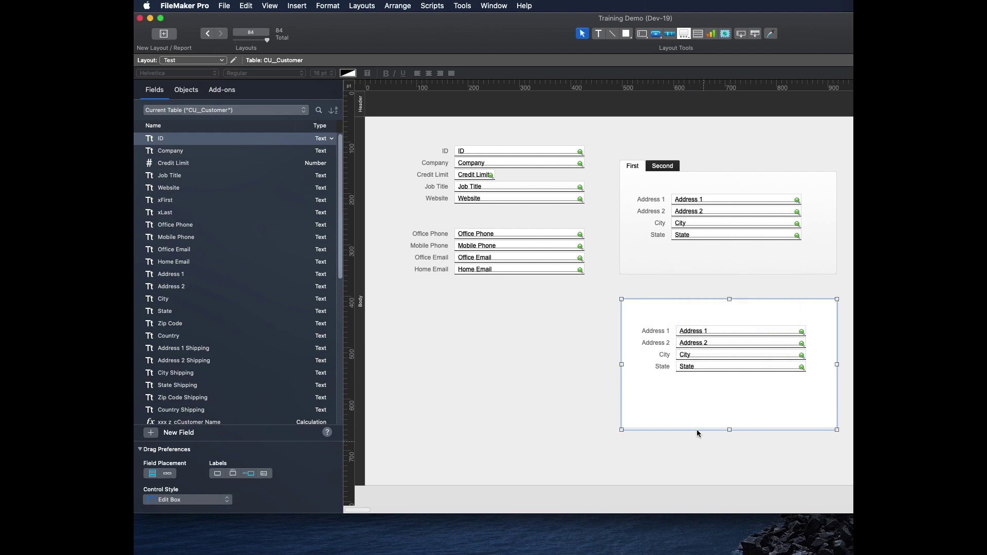
key("super+b")
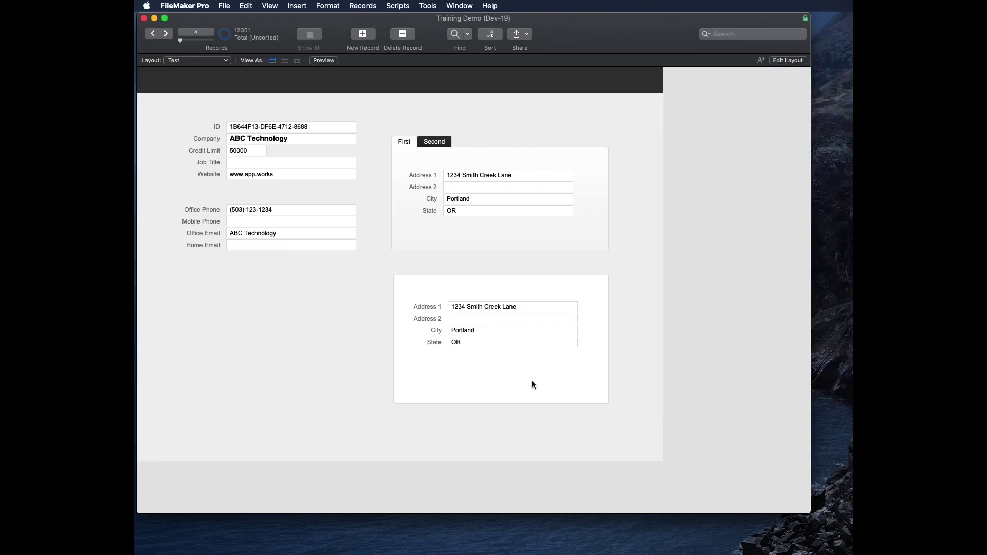
- Click the empty layout area and return the Test layout to Layout mode with Cmd+L
left_click(510, 399)
left_click(520, 402)
key("super+l")
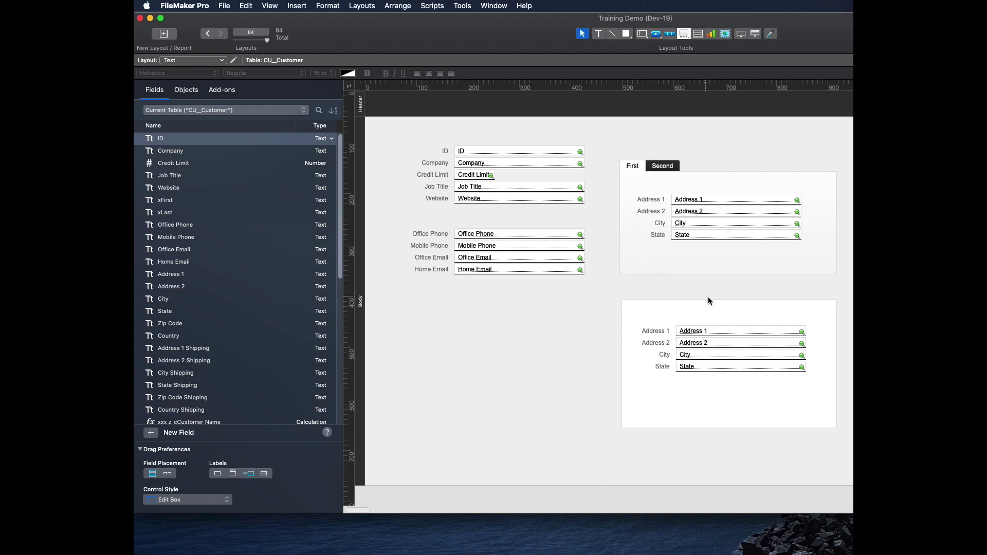
- Move the two phone and two email fields onto the slide control's second slide
left_click(724, 305)
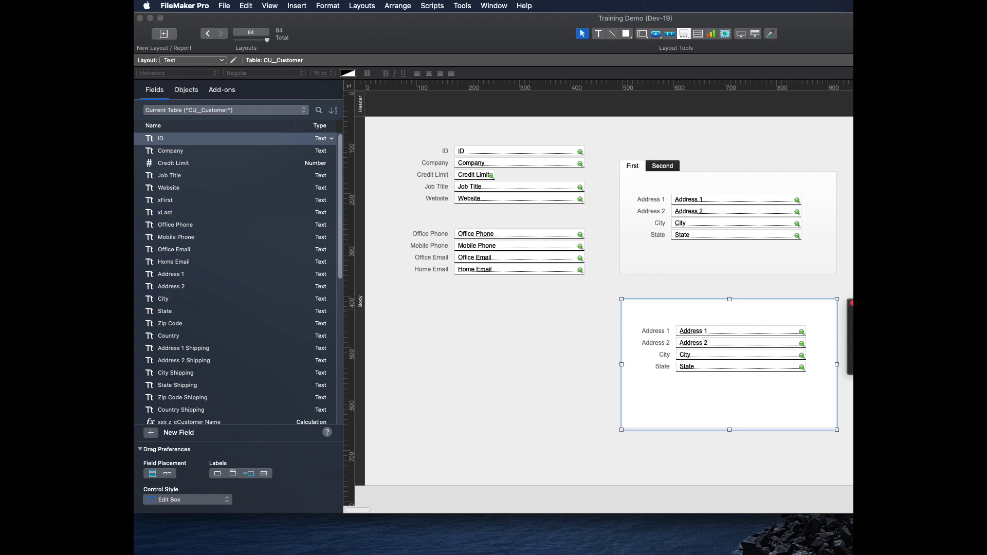
left_click(850, 304)
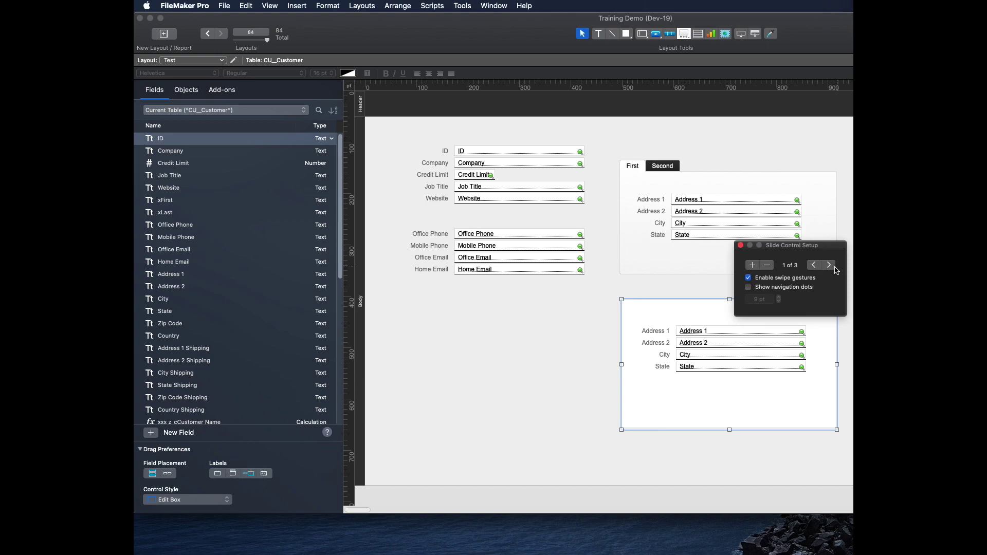
left_click(829, 265)
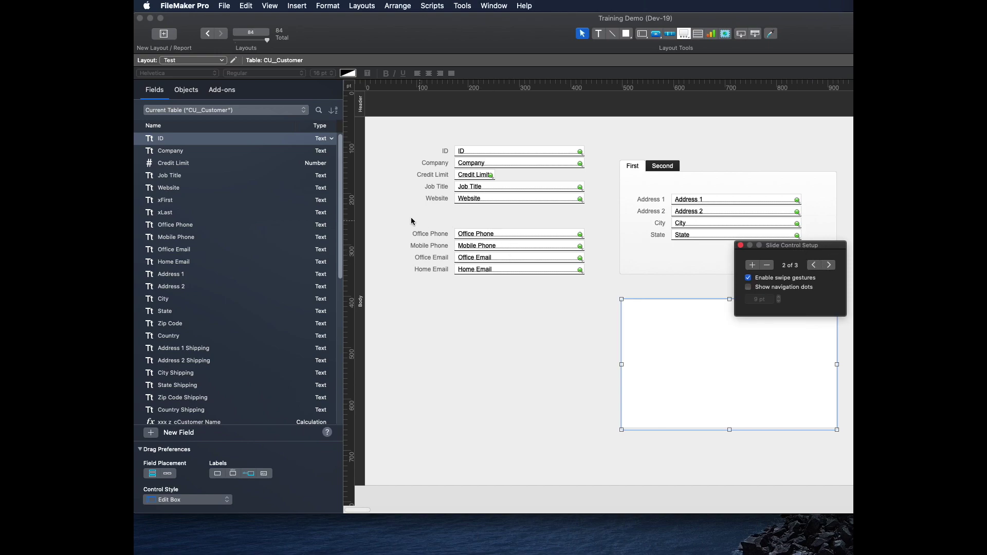
left_click_drag(409, 218, 518, 275)
left_click_drag(483, 236, 711, 339)
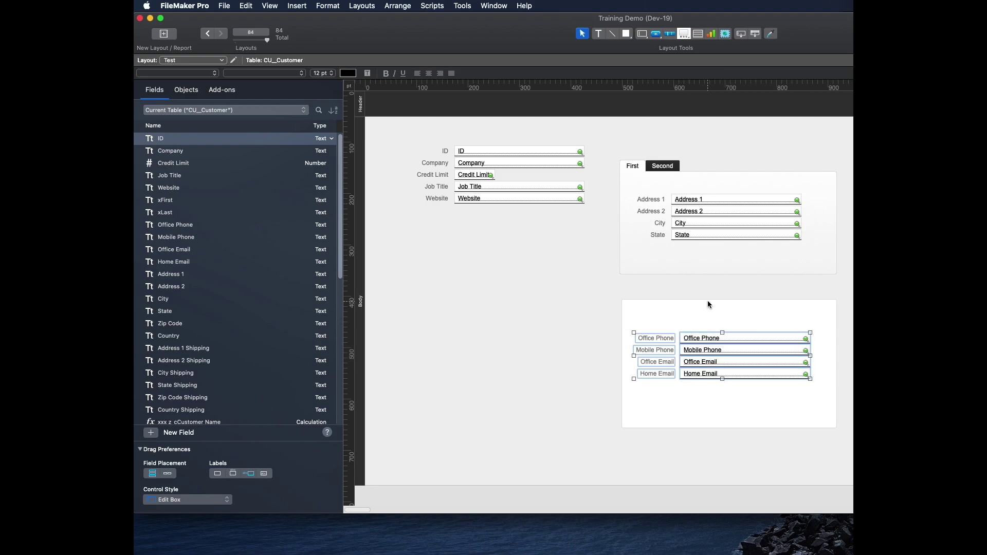
- Shift the slide control further left and turn its navigation dots back on
left_click_drag(709, 306, 523, 308)
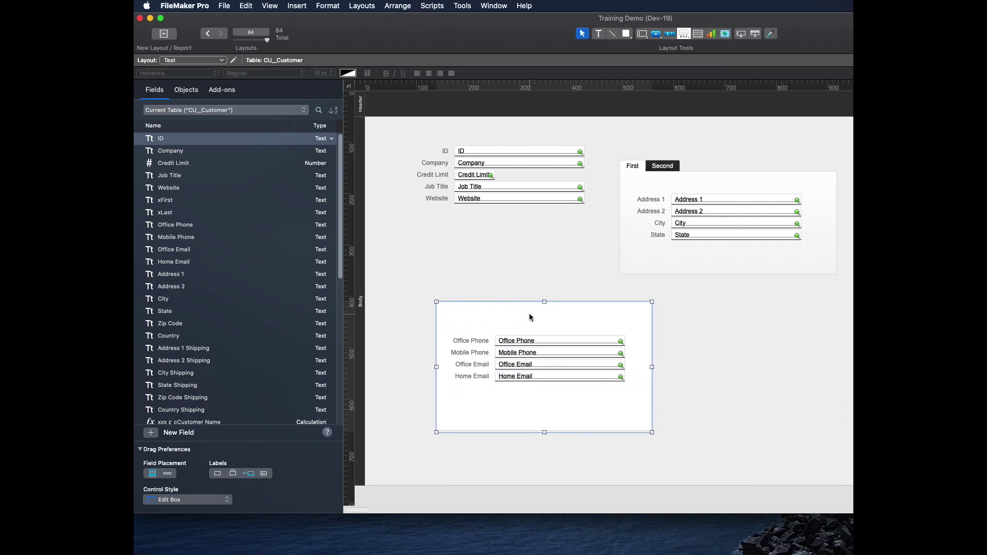
double_click(570, 409)
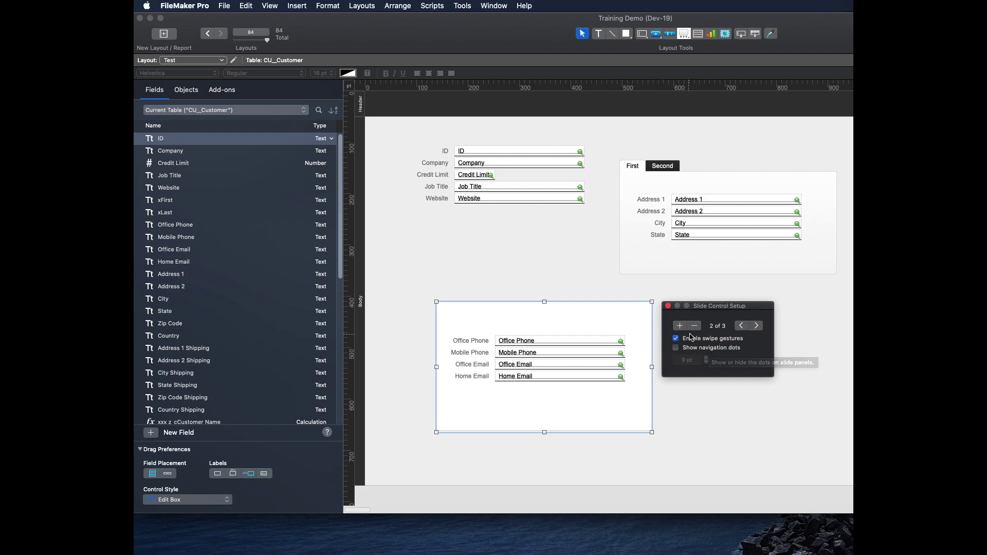
left_click(697, 350)
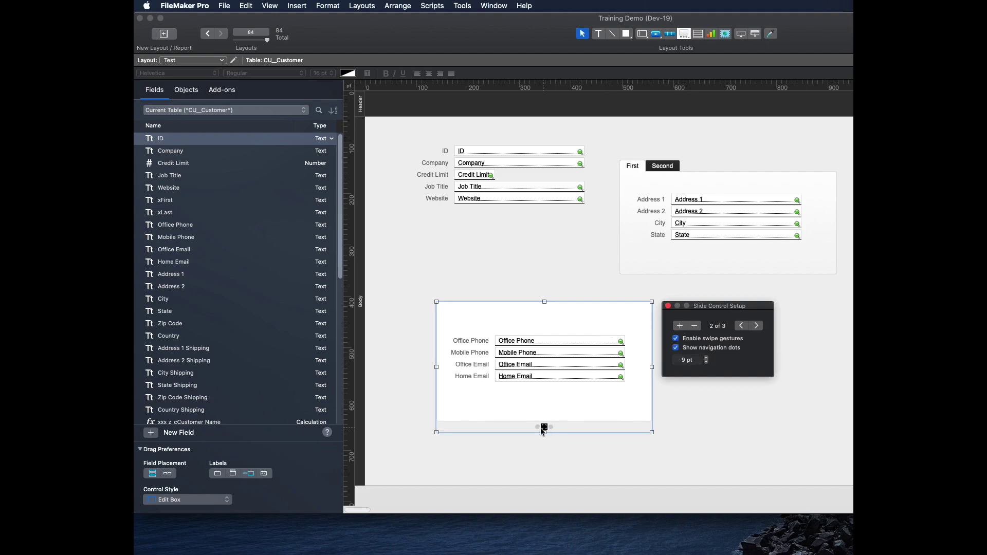
left_click(543, 428)
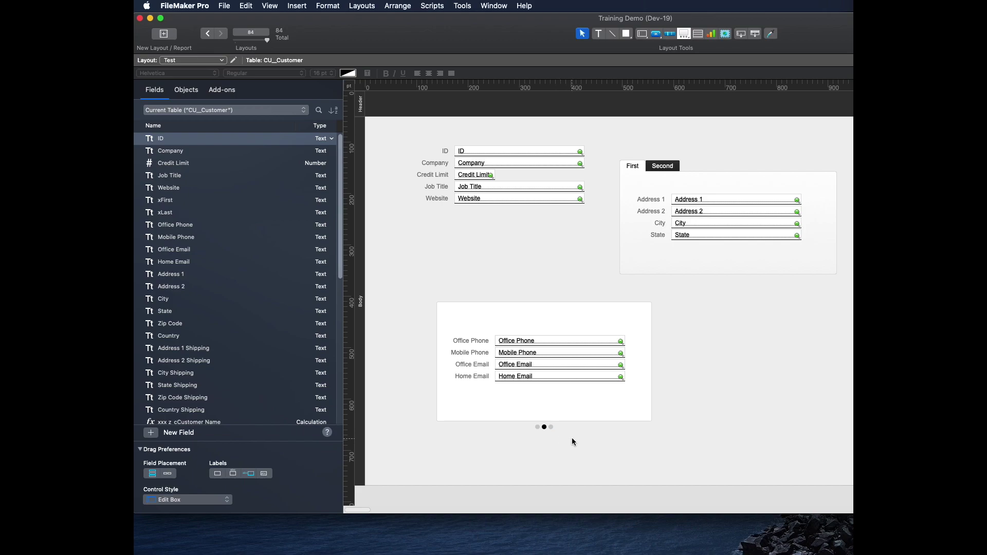
- Select the tab control's First tab, hiding the field list and showing the Inspector
left_click(634, 173)
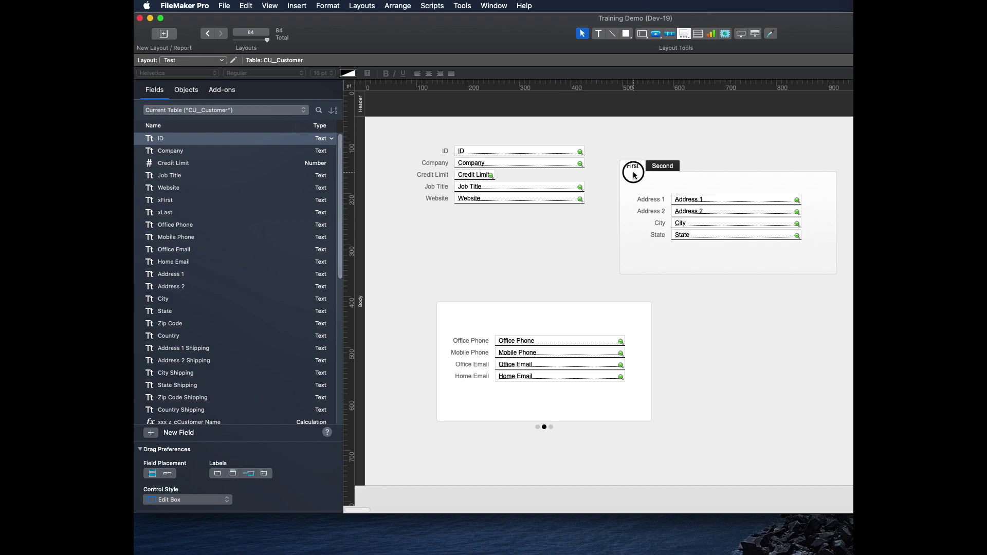
left_click(639, 145)
left_click(633, 169)
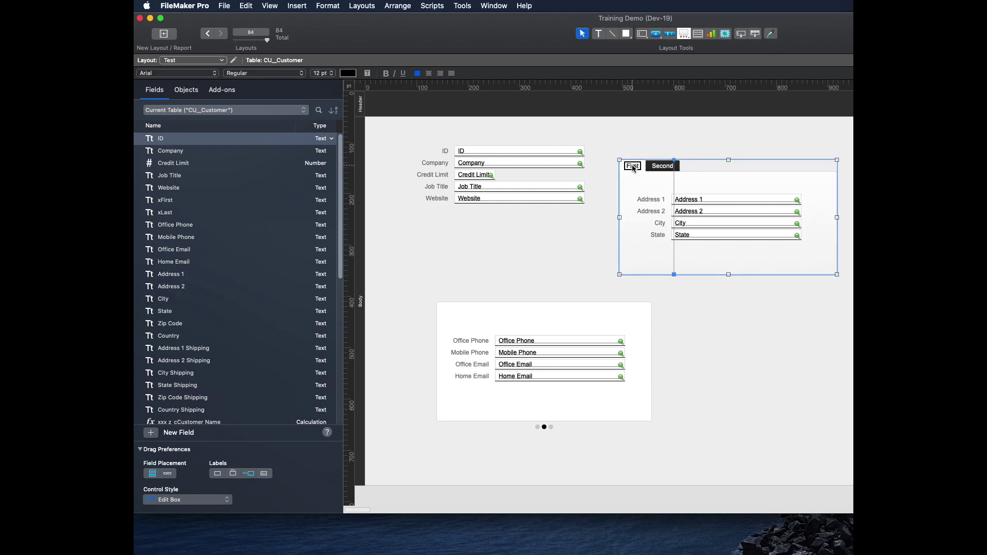
key("super+alt+k")
key("super+i")
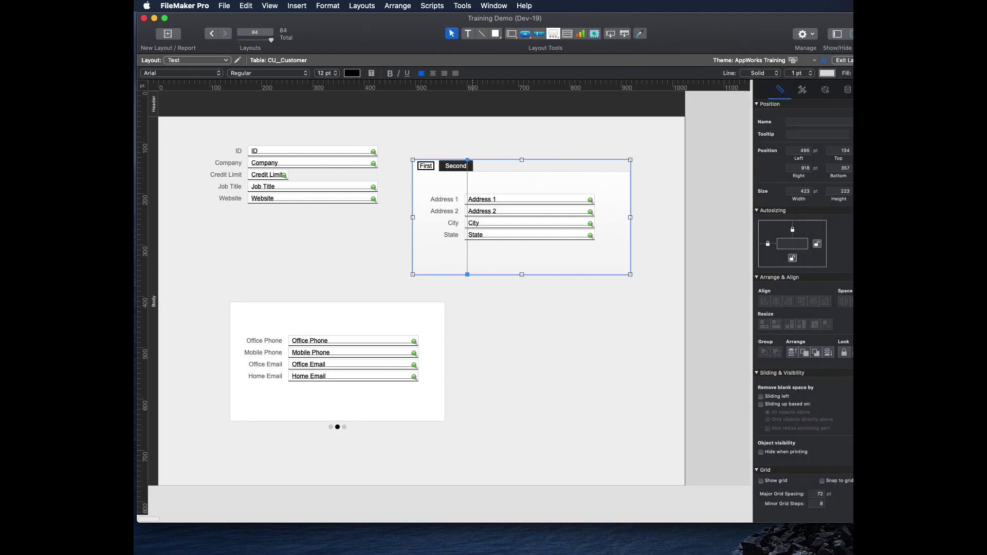
left_click(553, 325)
left_click(431, 167)
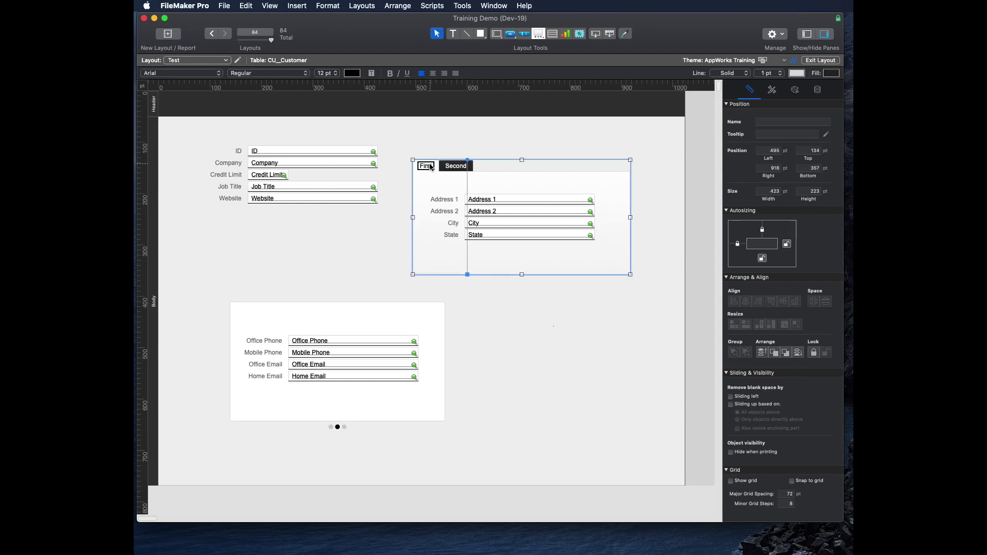
- Name the First tab panel and name the Second tab panel 'second'
left_click(778, 122)
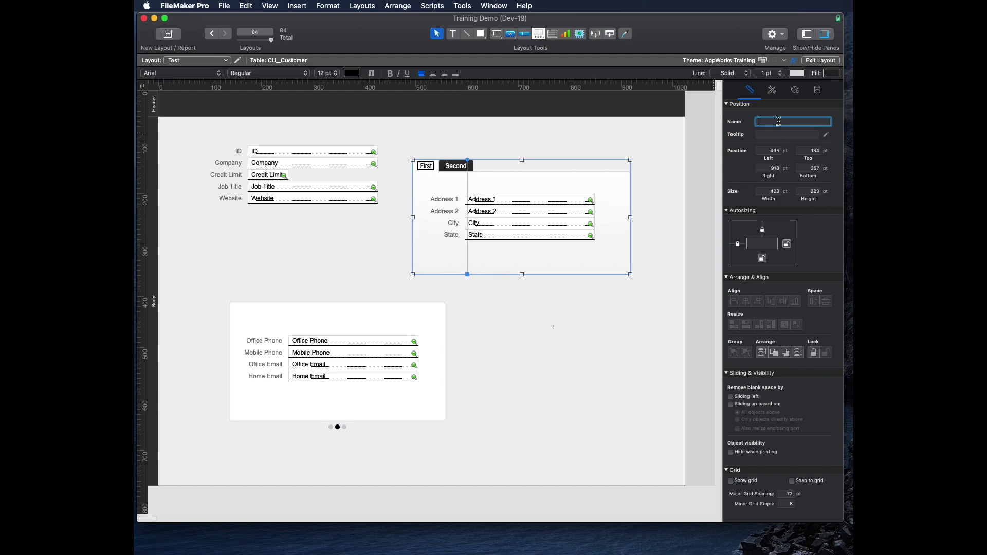
type("first")
left_click(456, 166)
left_click(785, 122)
type("seco")
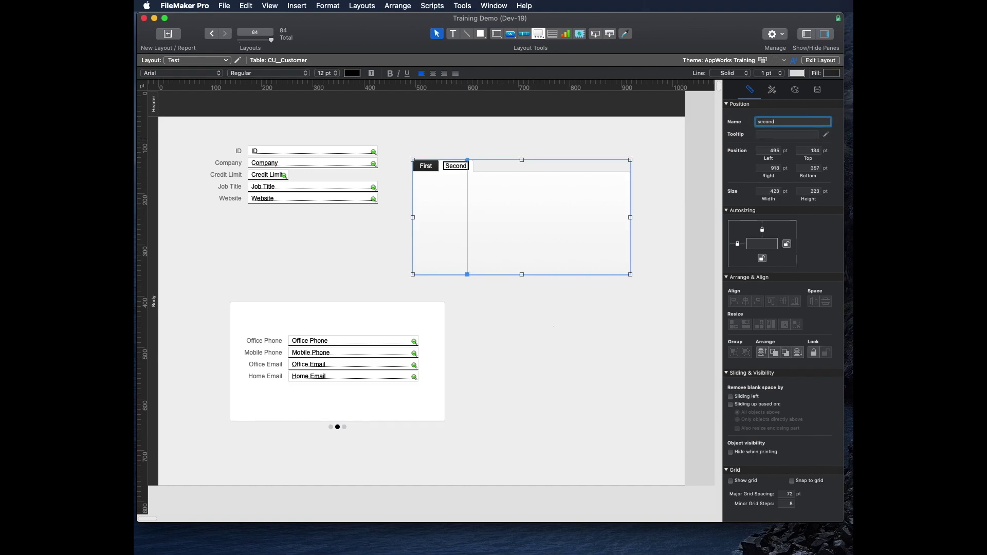
type("nd")
- Check Job Title and Website on the Second panel, then switch to Browse mode
left_click_drag(359, 231, 501, 207)
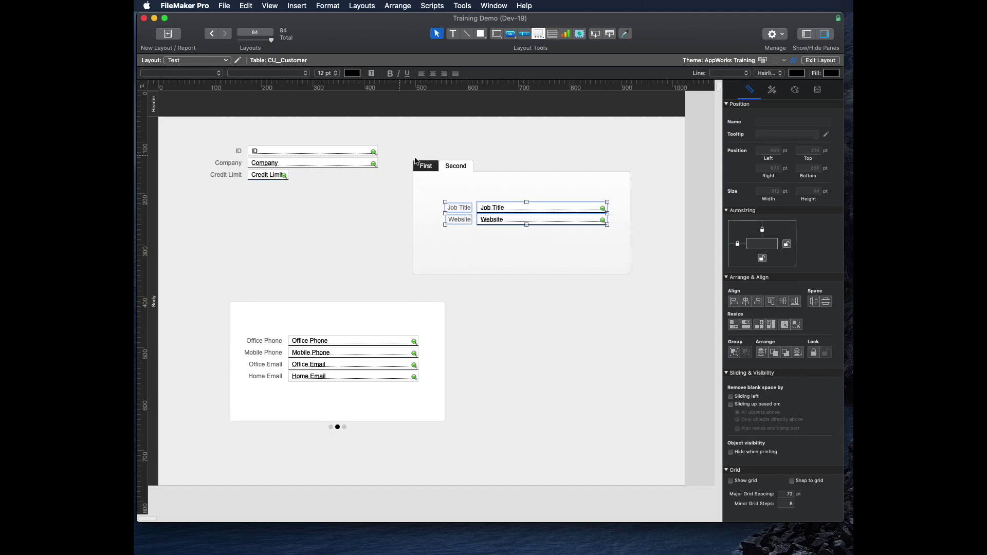
left_click(425, 166)
left_click(459, 168)
left_click(595, 155)
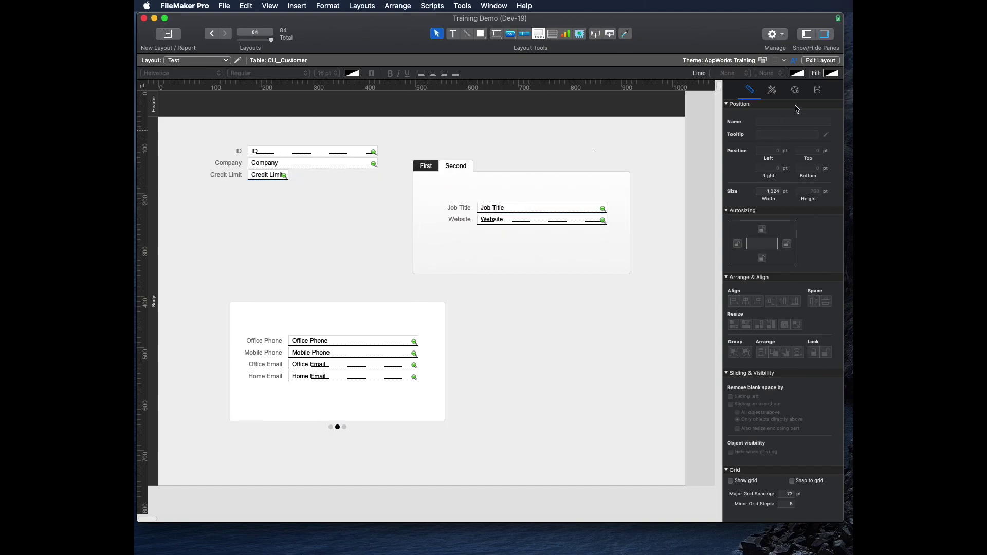
left_click(795, 89)
left_click(459, 166)
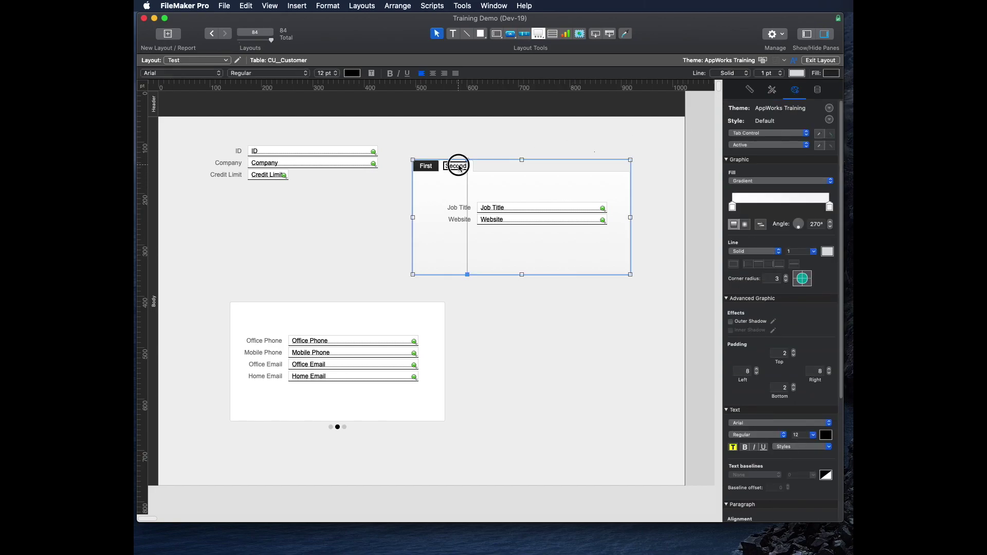
key("super+b")
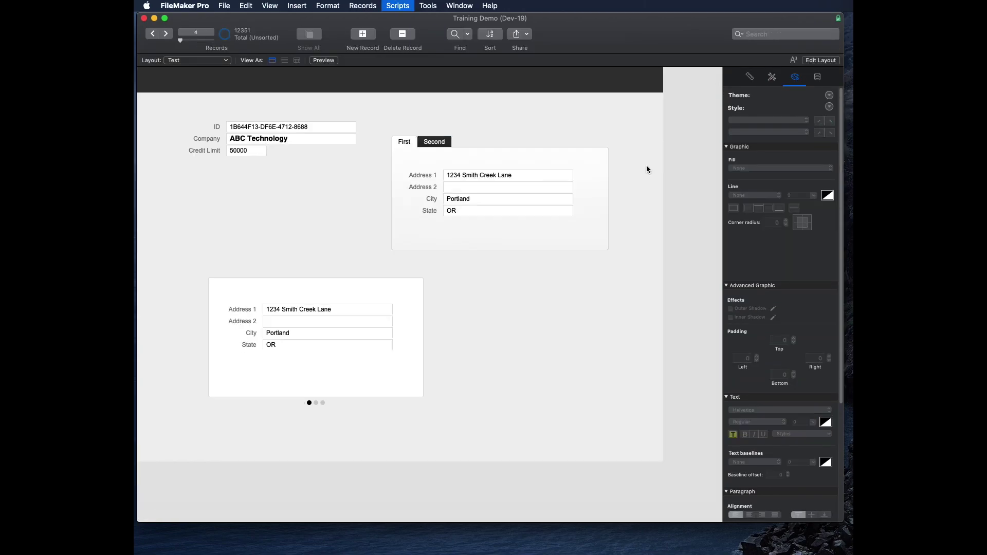
- Create a new script in Script Workspace and add a Go to Object step
key("shift+super+s")
left_click(493, 149)
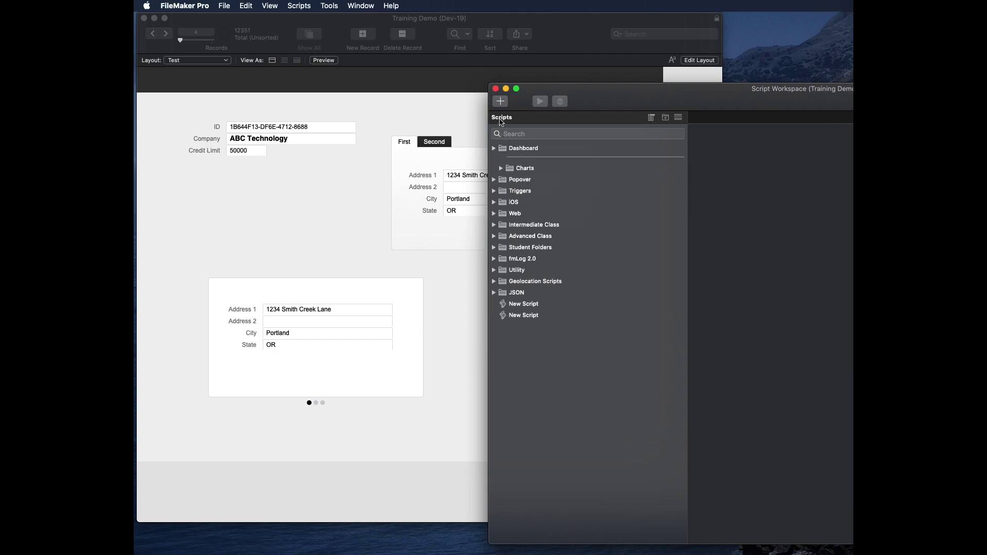
left_click(500, 101)
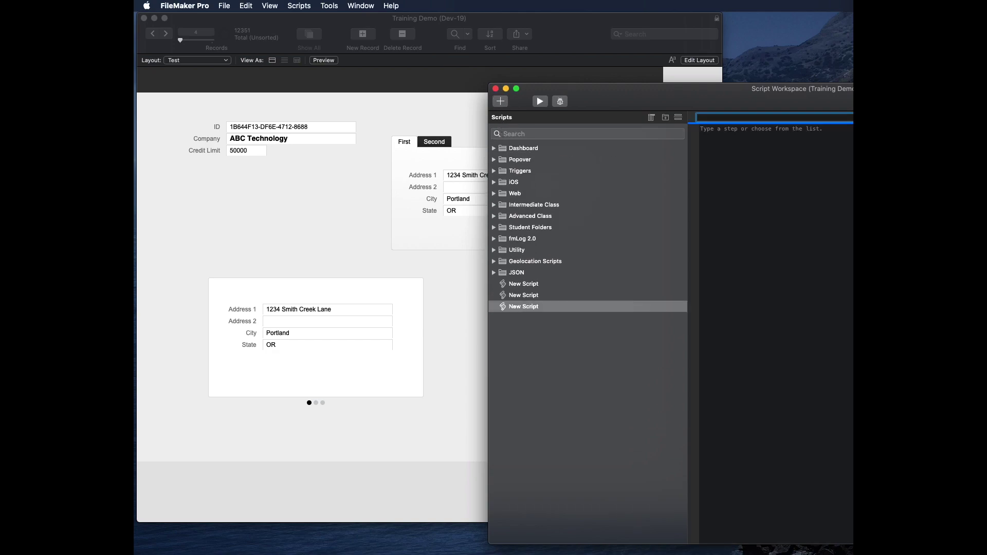
type("go to o")
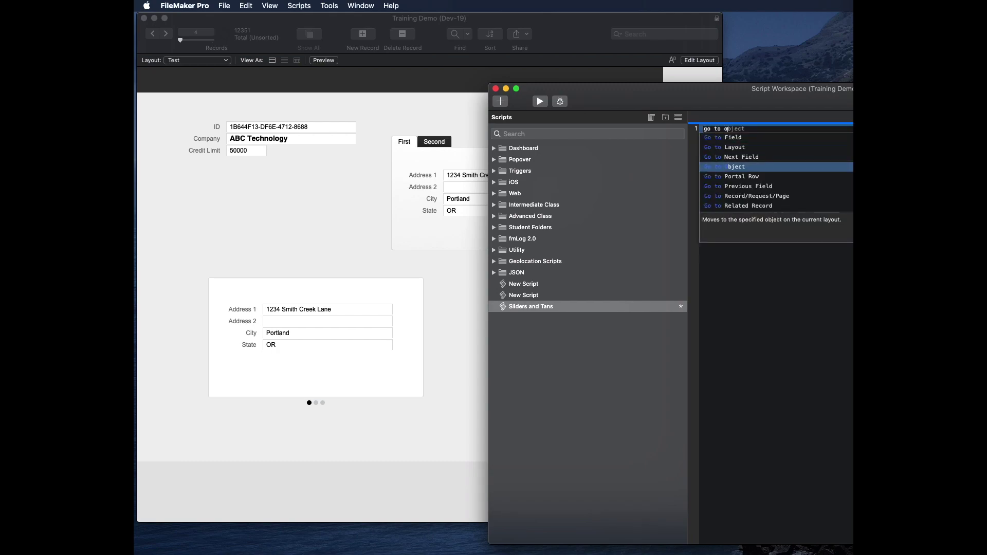
key("Return")
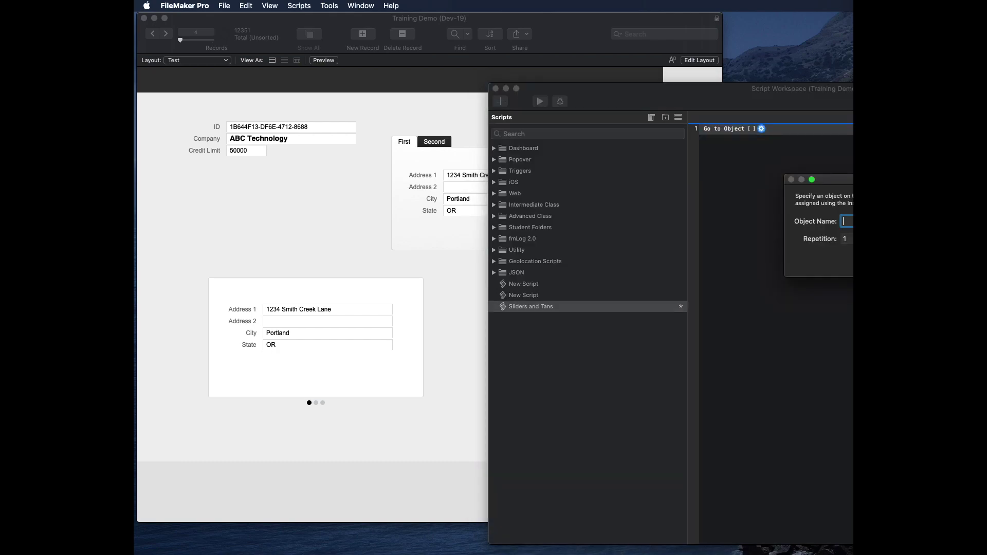
- Set the Go to Object step's object name to "second", correcting the typo
type("\"sedond")
left_click_drag(617, 88, 374, 70)
left_click_drag(822, 179, 655, 178)
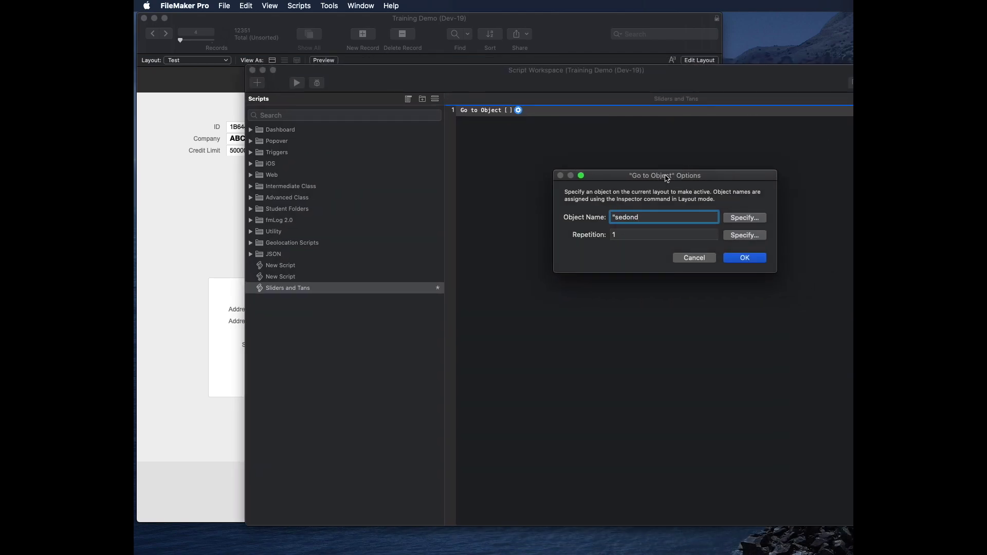
key("BackSpace")
key("BackSpace")
key("BackSpace")
key("BackSpace")
type("cond\"")
key("Return")
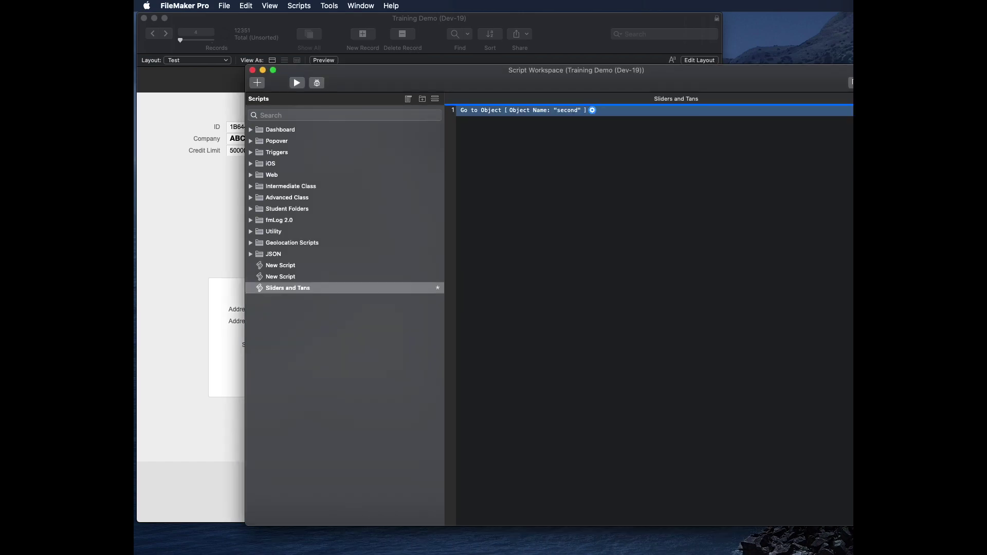
left_click_drag(607, 82, 650, 88)
left_click(489, 261)
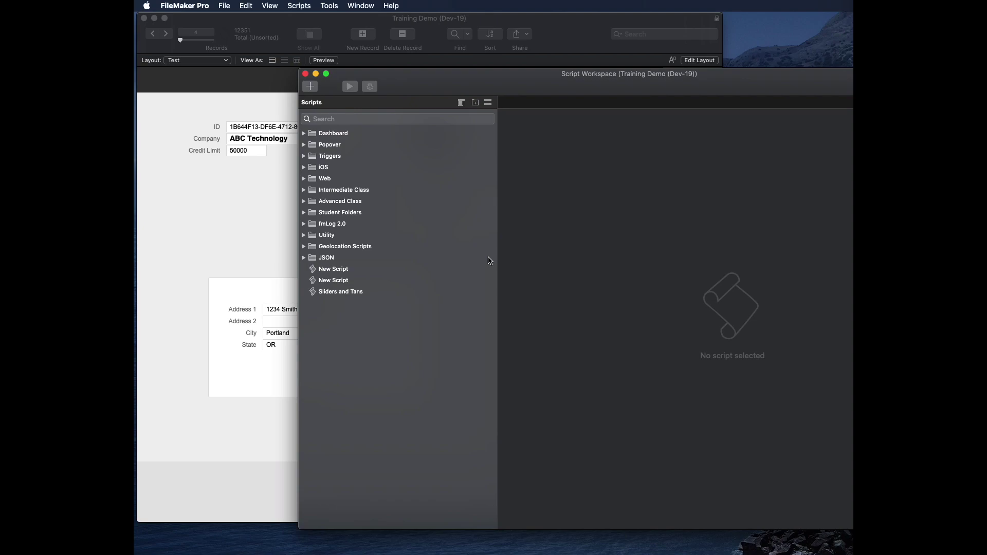
- Draw a single-segment button bar at the layout's top right labelled Test
key("super+w")
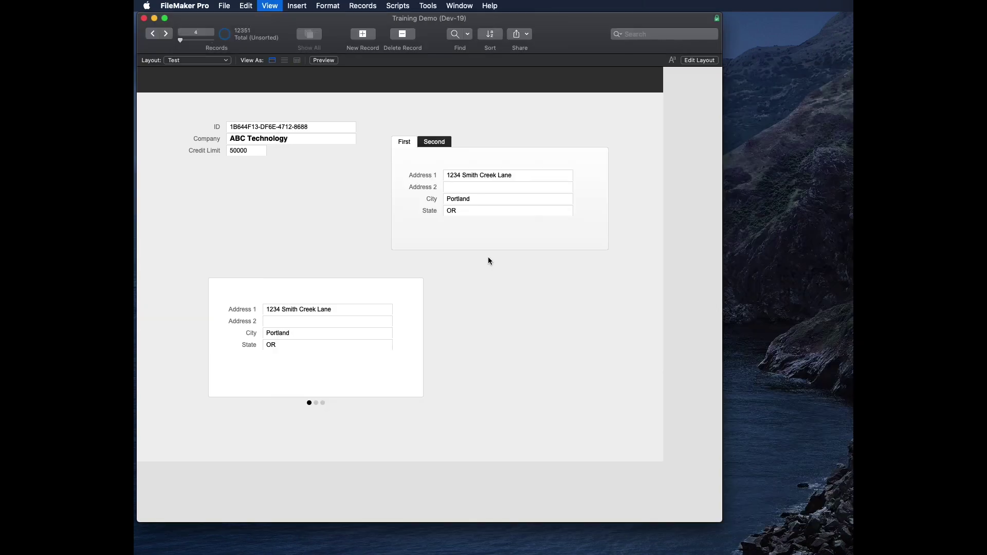
key("super+l")
left_click(525, 34)
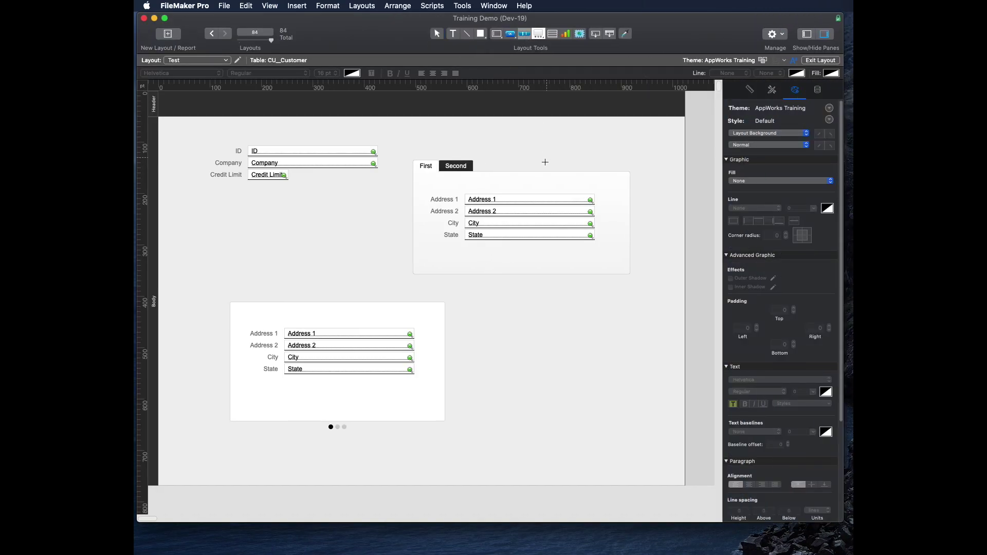
left_click_drag(538, 126, 631, 145)
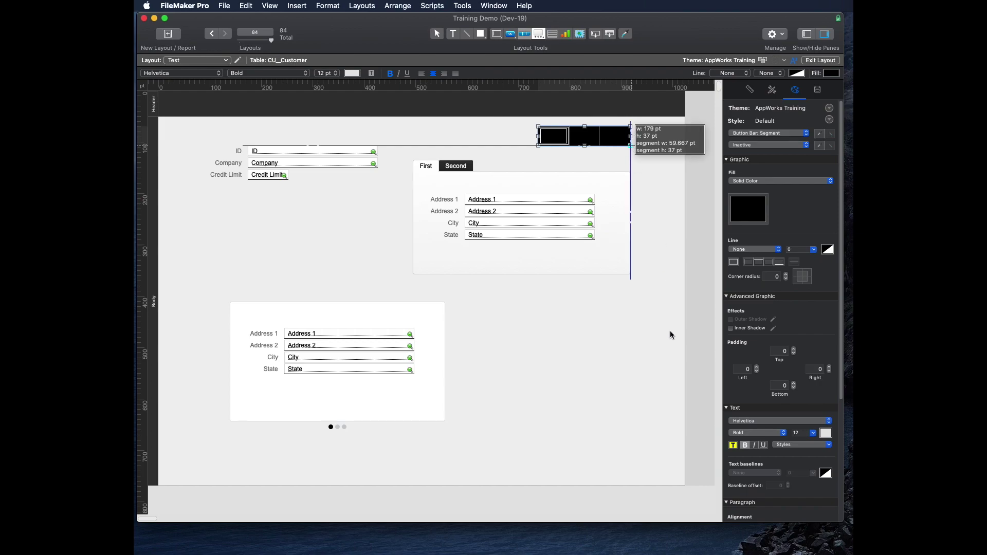
left_click(668, 203)
left_click(668, 203)
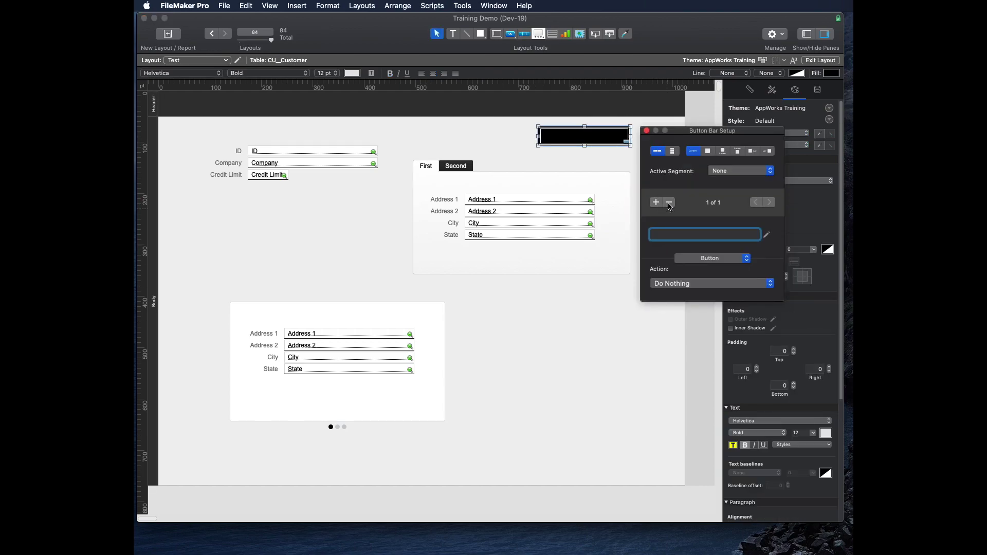
type("Test")
- Make the Test button perform the Sliders and Tans script, then switch to Browse mode
left_click(740, 284)
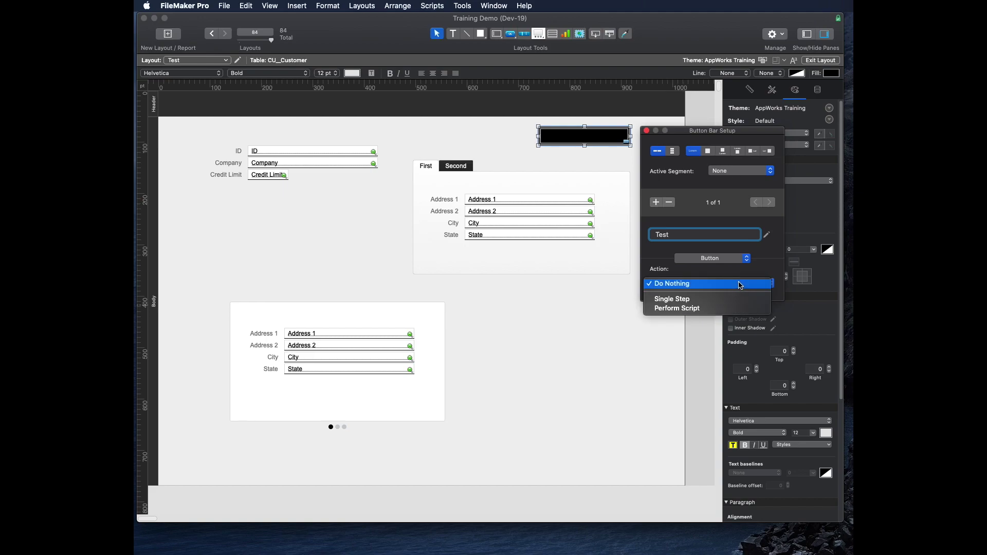
left_click(702, 308)
left_click(640, 320)
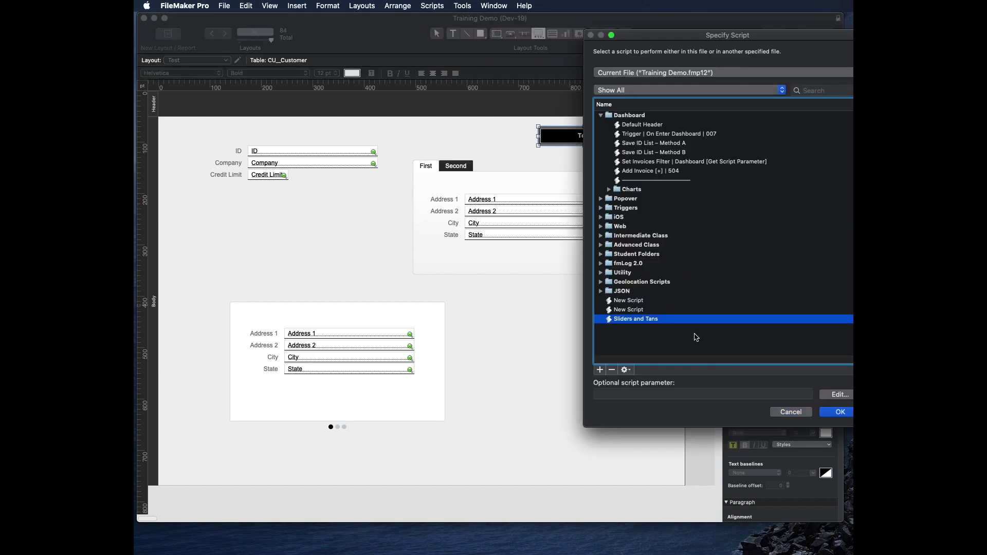
key("Return")
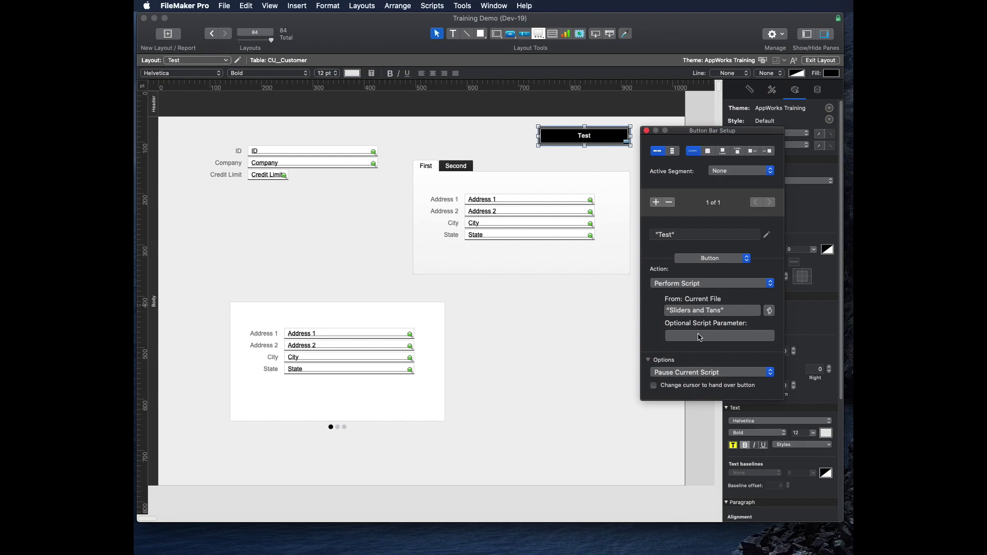
key("Return")
left_click(698, 338)
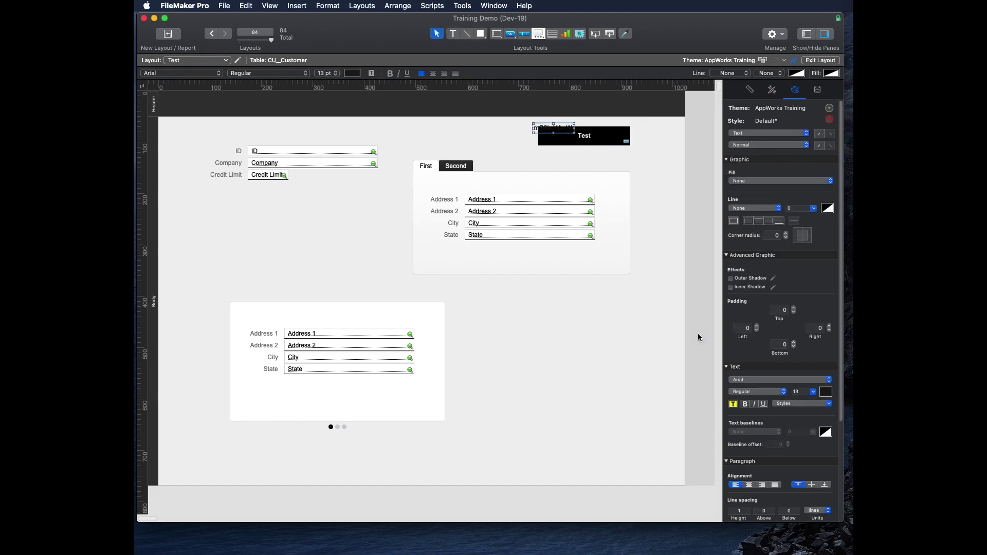
key("super+b")
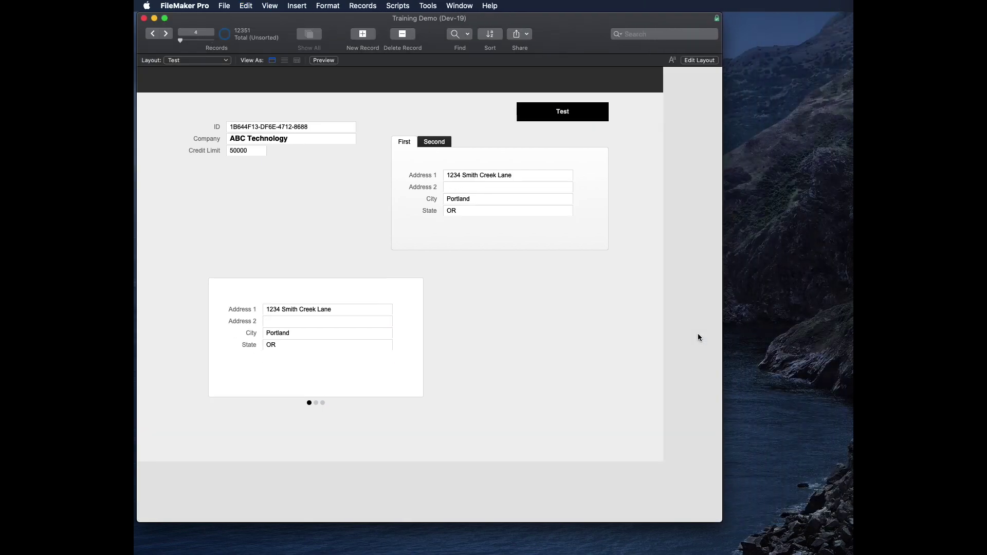
- Confirm the Test button brings the Second tab forward, then return to Layout mode
left_click(570, 114)
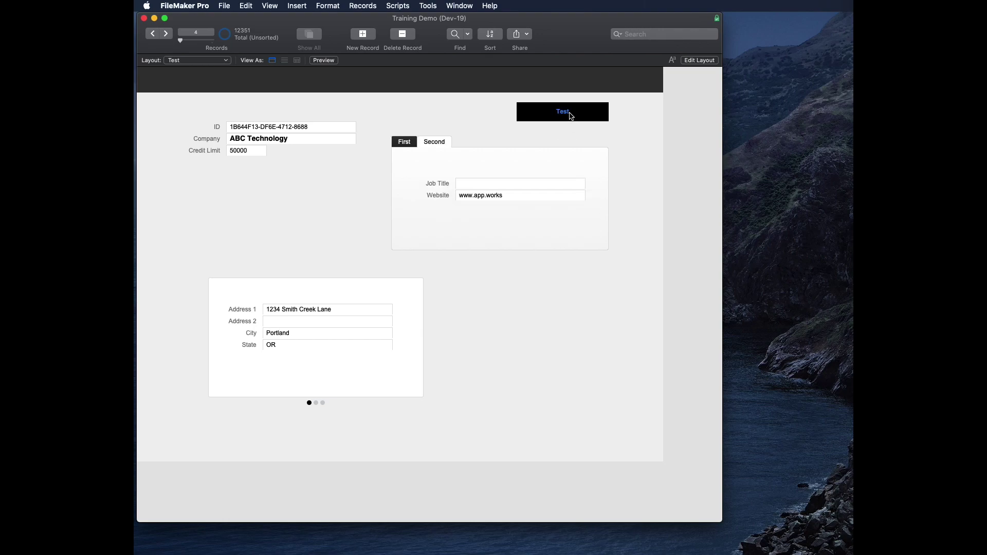
left_click(570, 115)
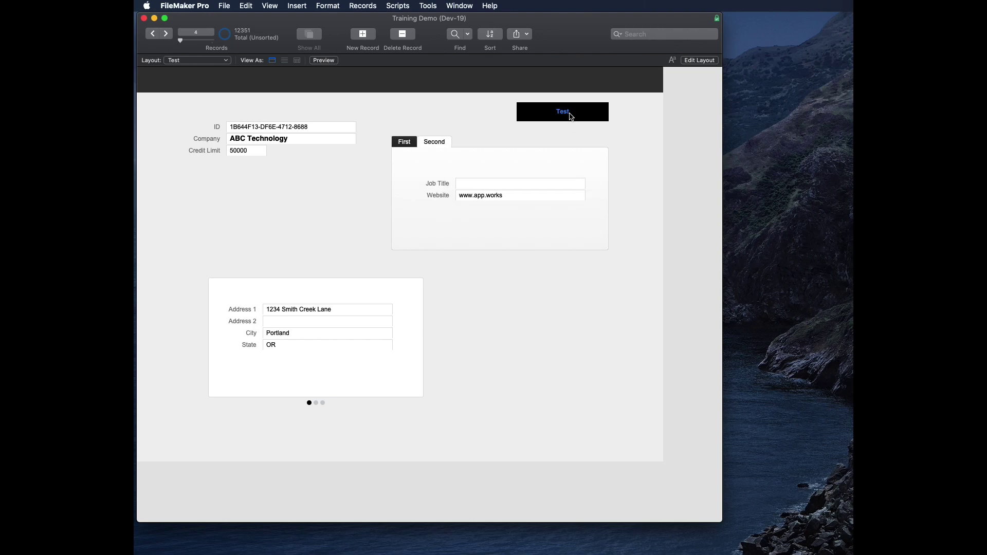
left_click(605, 118)
key("super+l")
left_click(356, 392)
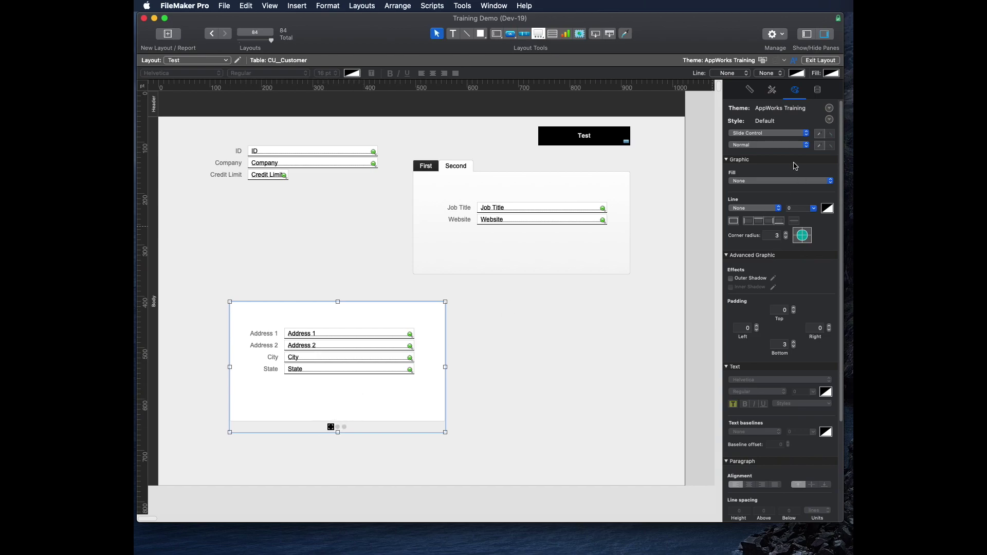
- Name the slide control's first panel Pip1 and its second panel Pip2
left_click(754, 90)
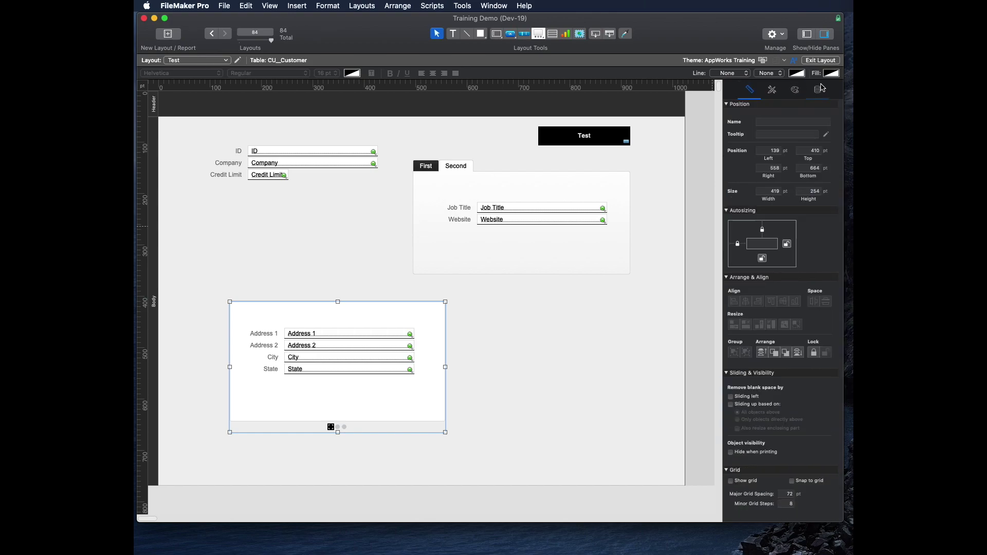
left_click(792, 121)
type("P")
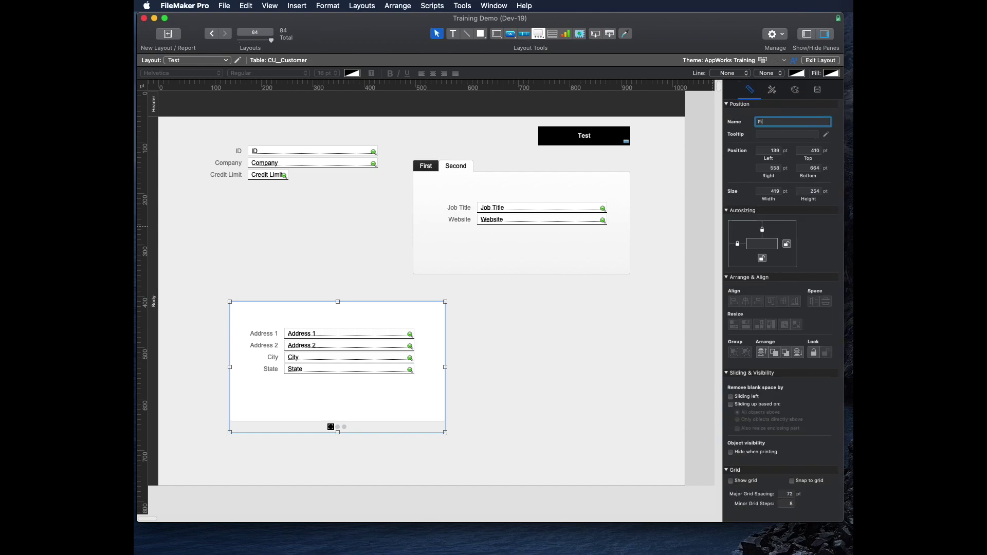
type("ip1")
key("Return")
left_click(337, 427)
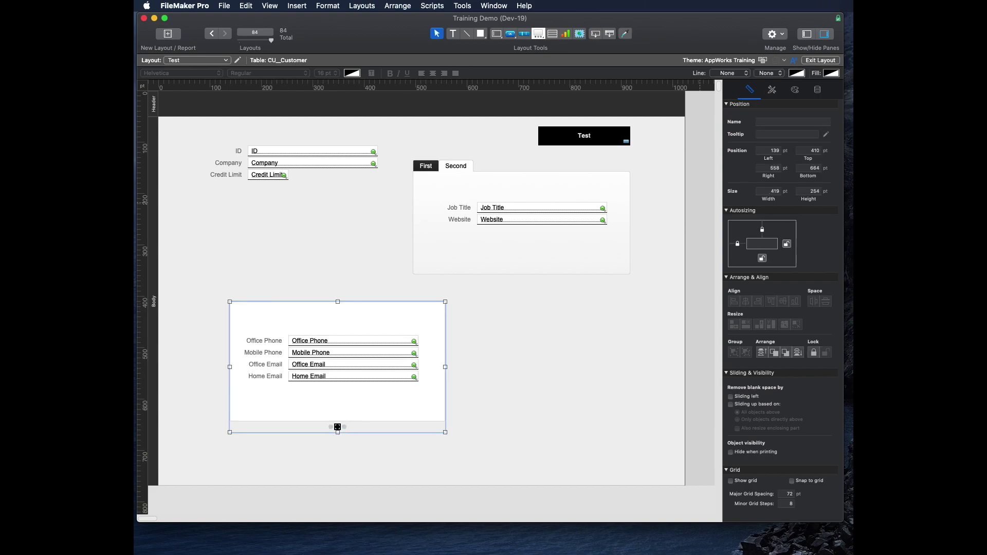
left_click(783, 121)
type("Pip2")
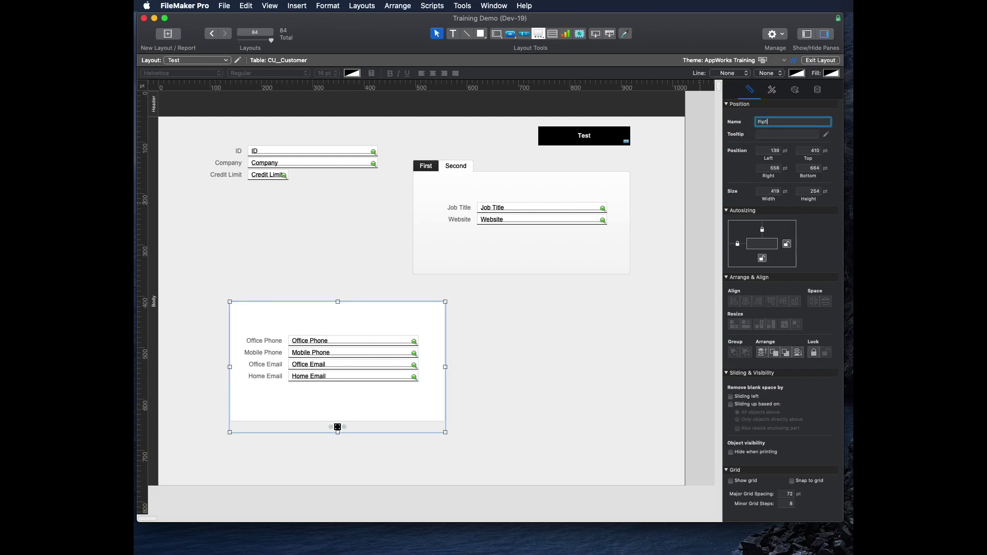
key("Return")
- Try naming the slide control Pip2, dismiss the name-in-use warning, then enter Browse mode
left_click(343, 426)
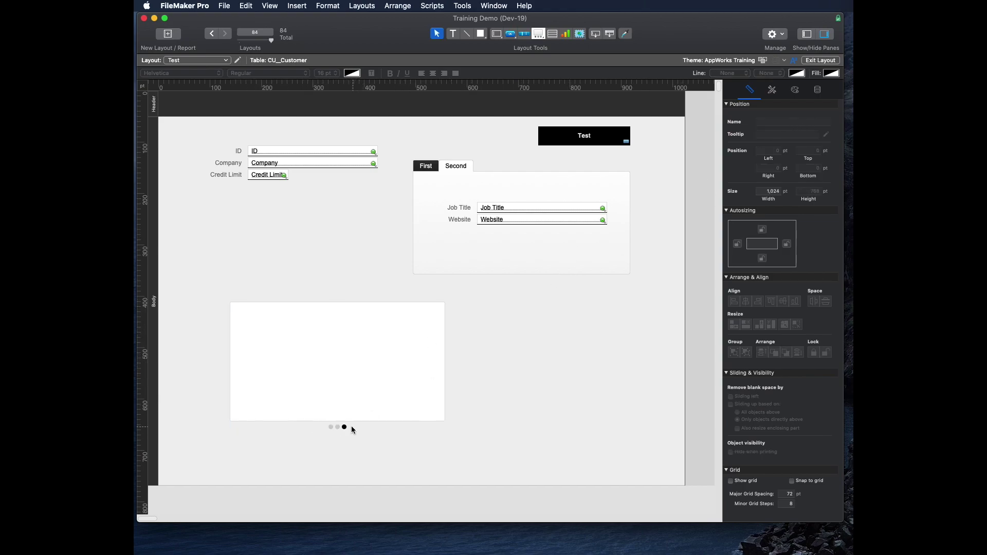
left_click(343, 427)
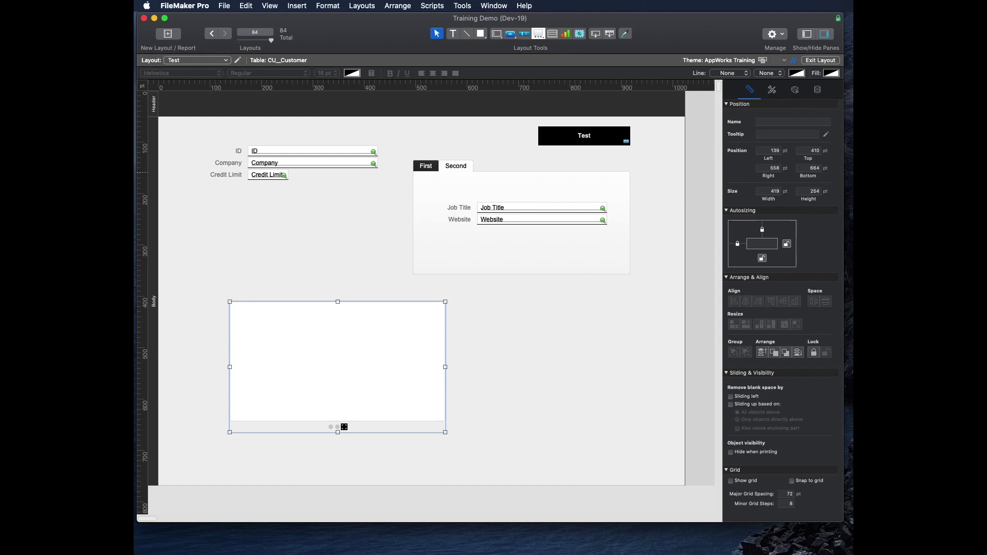
left_click(773, 124)
type("Pip2")
key("super+Tab")
key("Return")
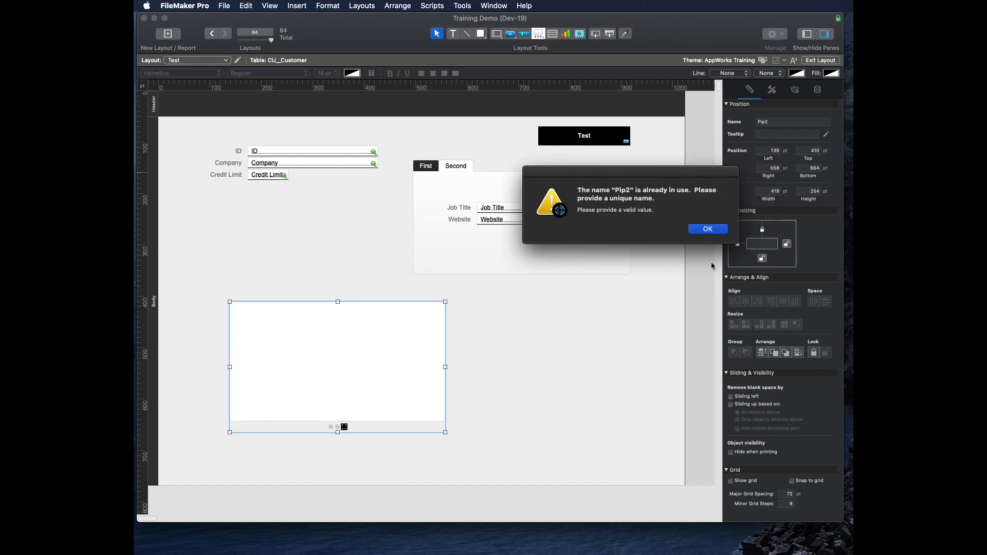
key("Return")
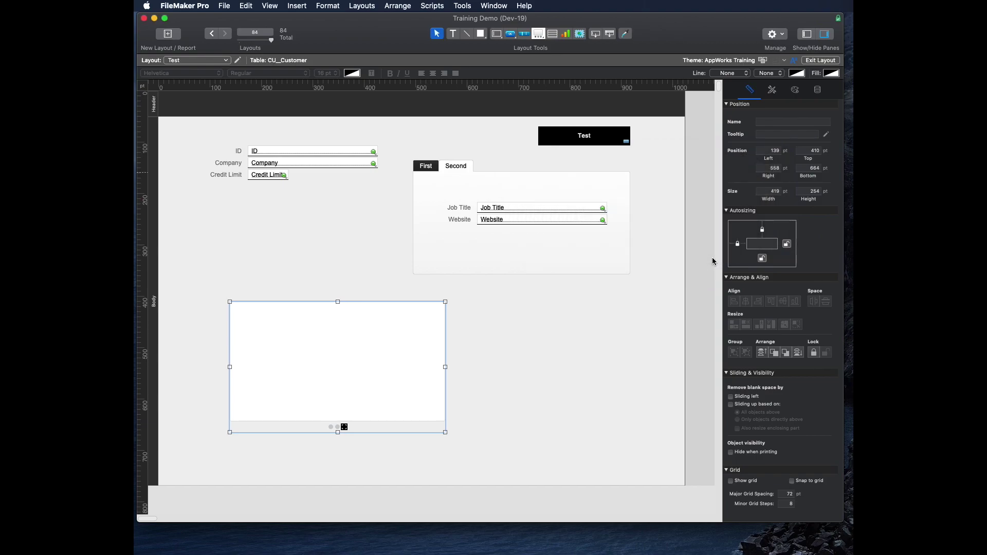
left_click(332, 364)
left_click(333, 362)
key("super+b")
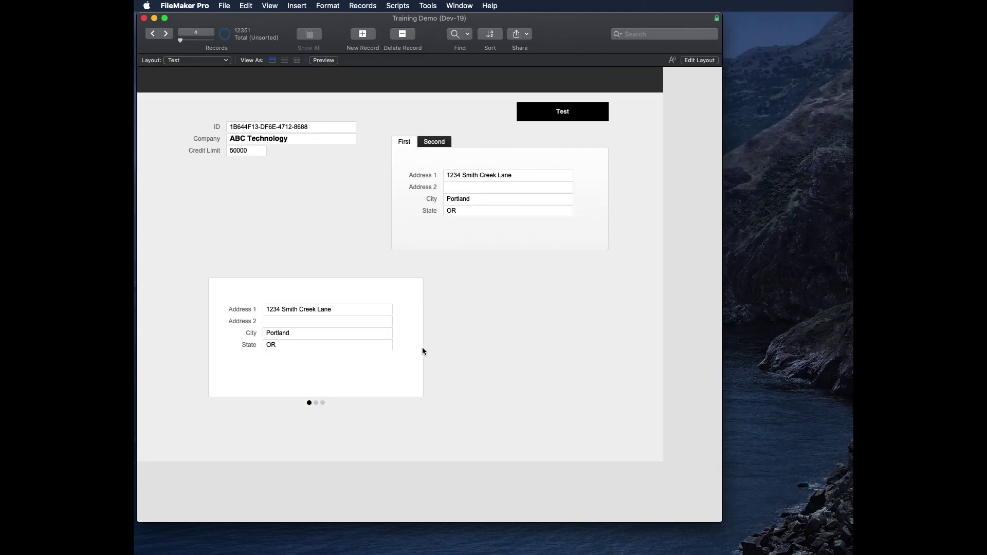
- Rename the Sliders and Tans script to Sliders and Tabs
key("super+shift+s")
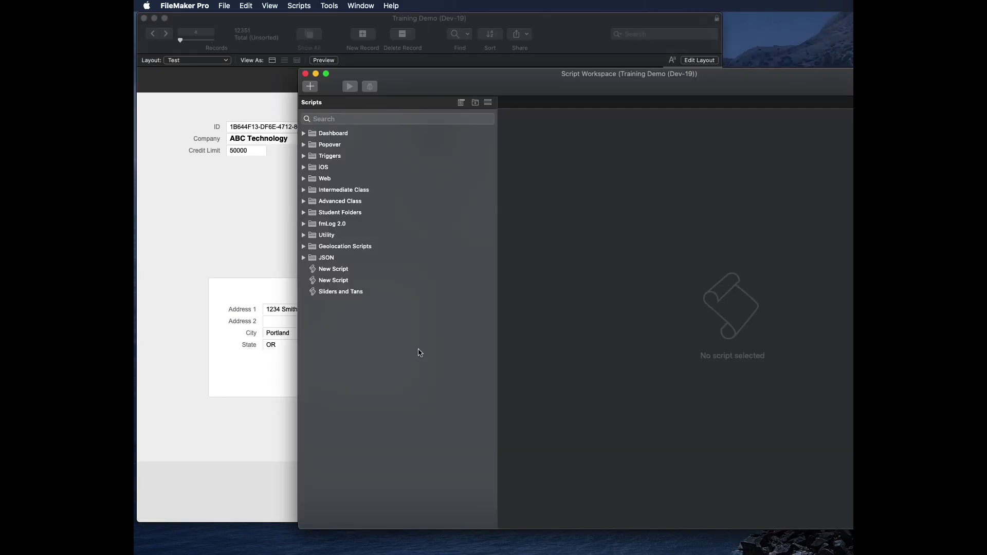
left_click(345, 291)
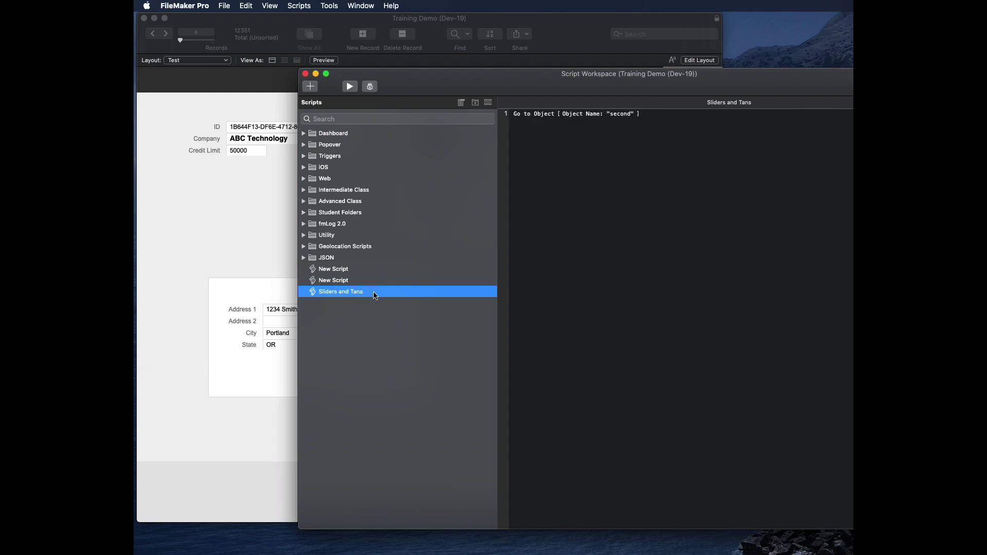
double_click(369, 293)
key("BackSpace")
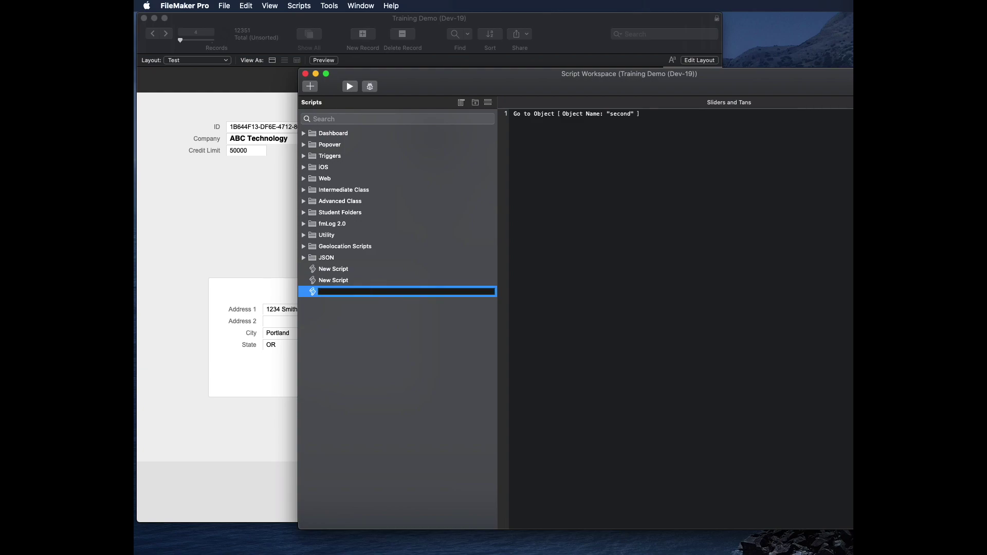
key("super+z")
key("Right")
key("BackSpace")
key("BackSpace")
type("b")
key("Return")
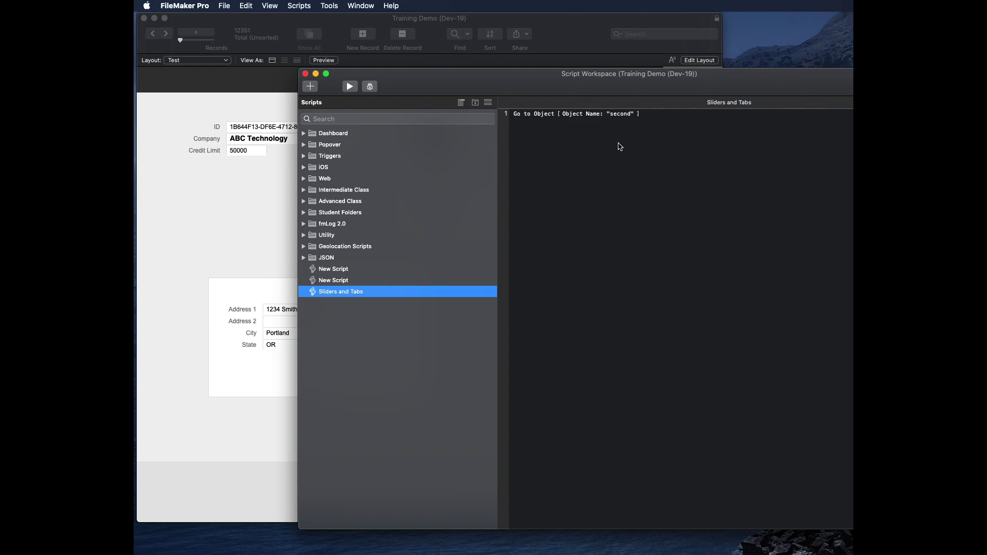
- Set the Go to Object step's target to "pip2", save the script and close the workspace
left_click(645, 114)
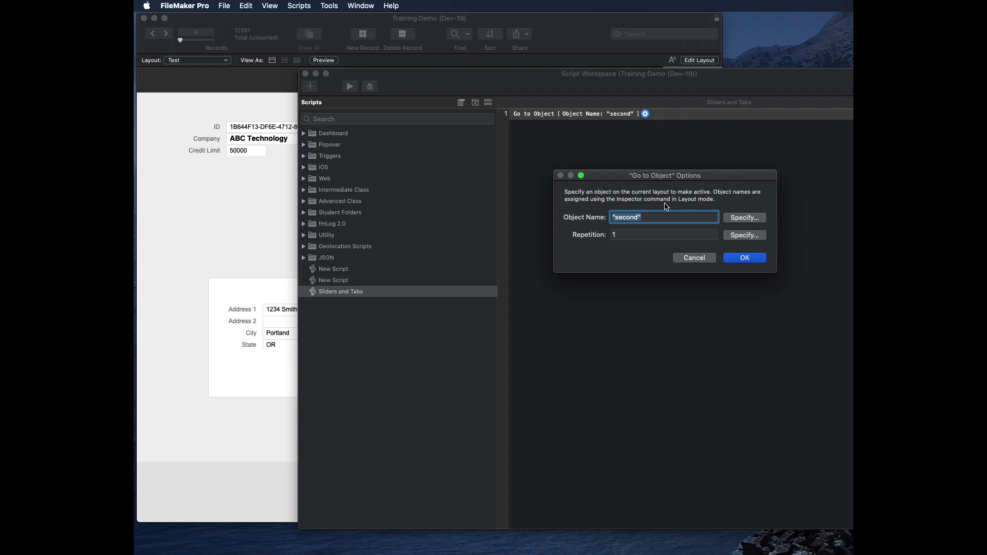
type("\"pip2\"")
key("Tab")
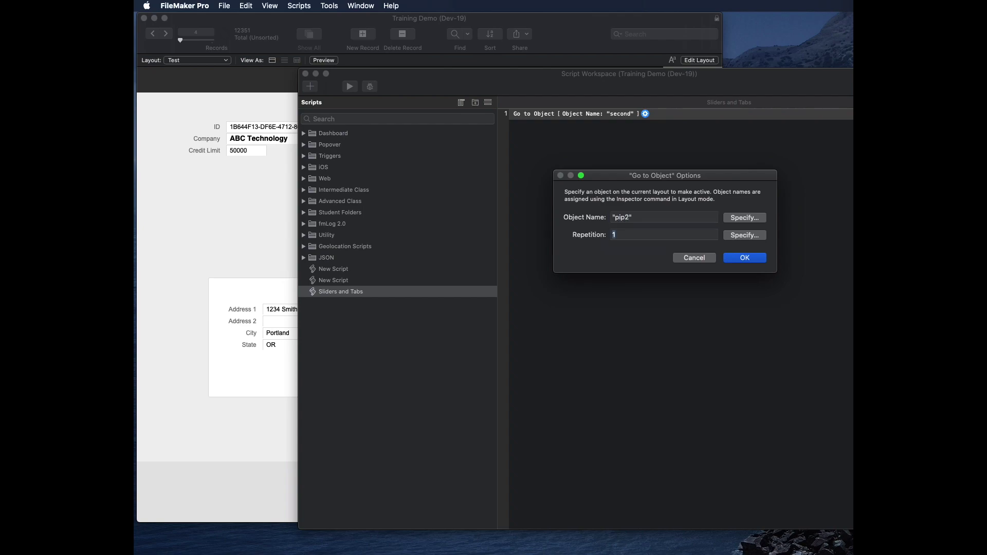
key("Return")
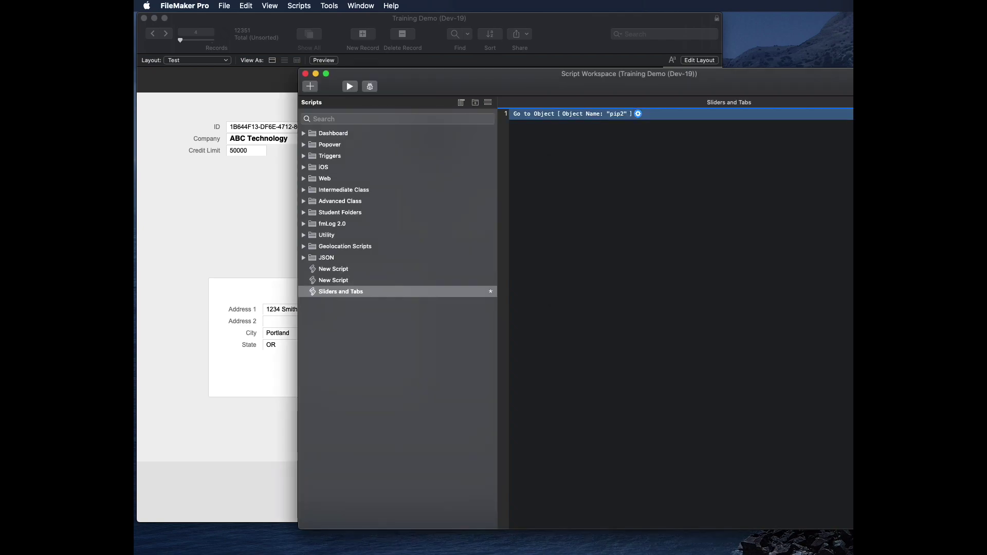
key("super+s")
left_click_drag(739, 89, 738, 77)
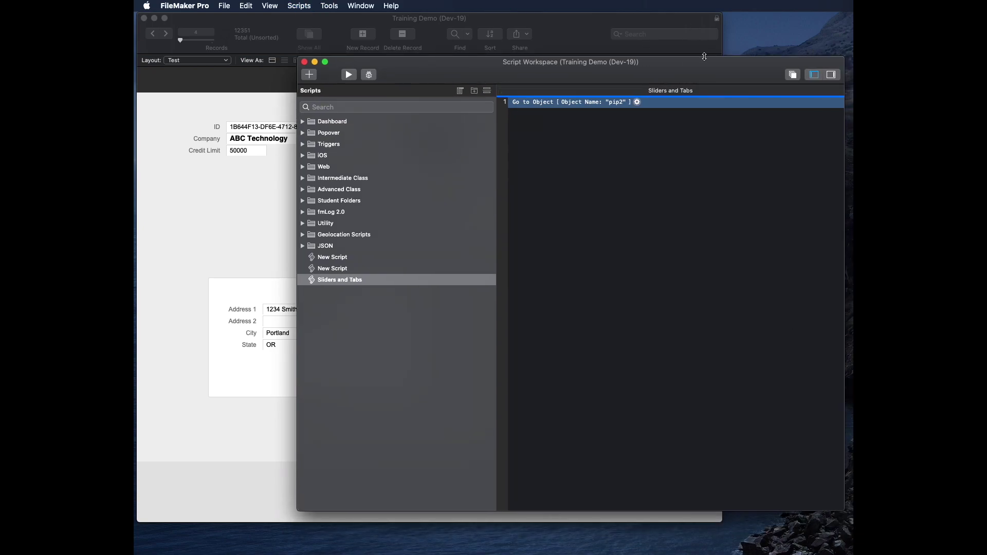
left_click_drag(693, 78, 691, 77)
key("super+w")
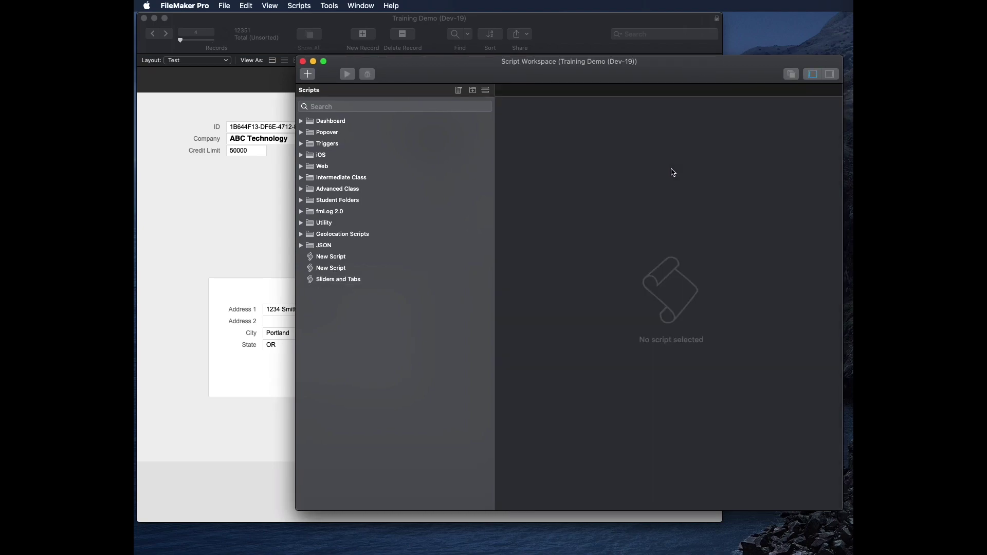
key("super+w")
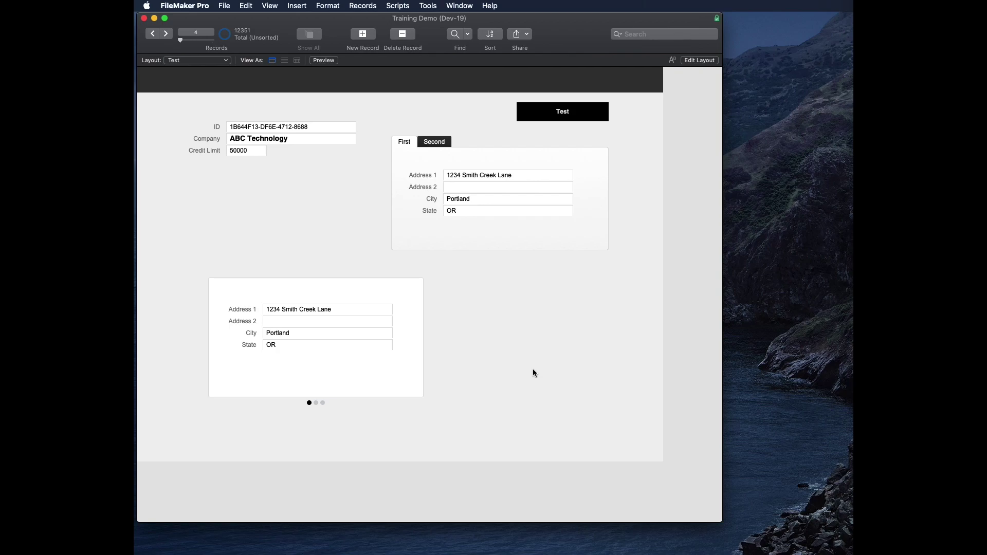
- Run the Test button to jump the slider to its second panel, then enter Layout mode
left_click(566, 117)
left_click(545, 116)
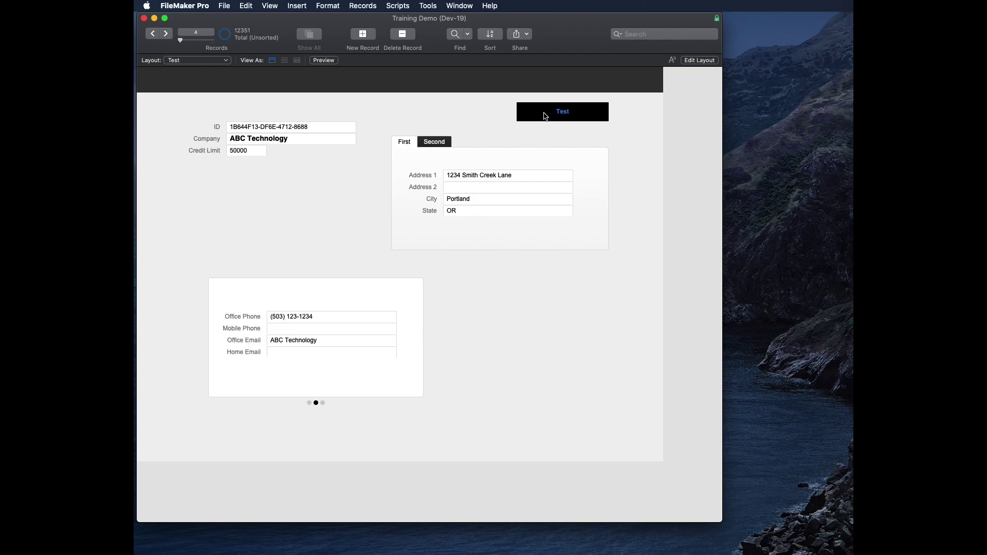
key("super+l")
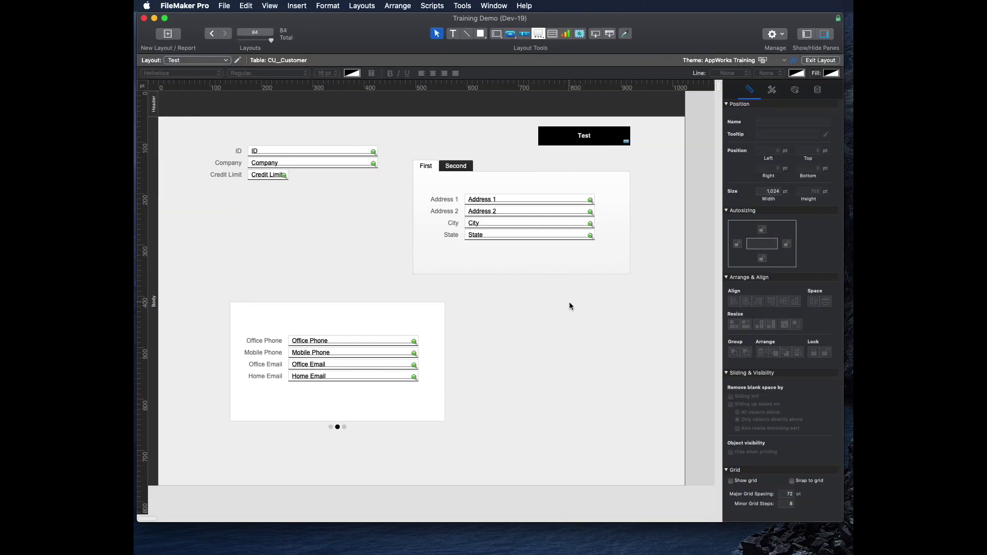
- Uncheck Show navigation dots in the slide control's setup
double_click(402, 322)
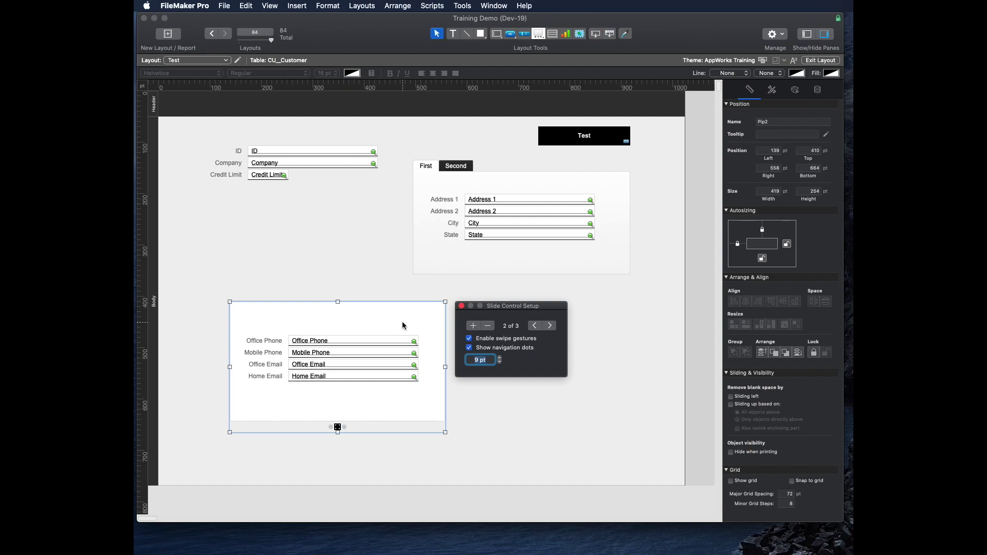
left_click(469, 349)
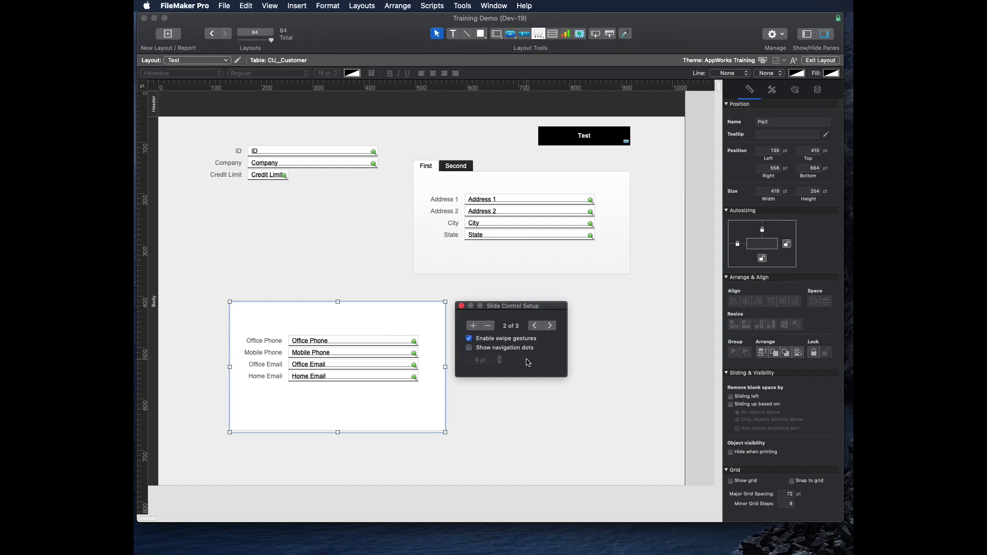
key("Escape")
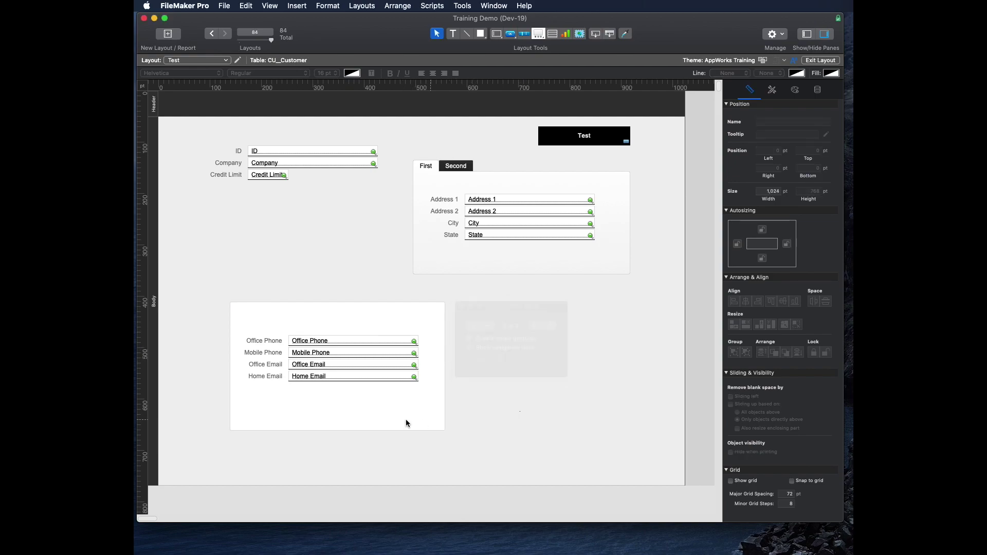
left_click(361, 406)
double_click(361, 408)
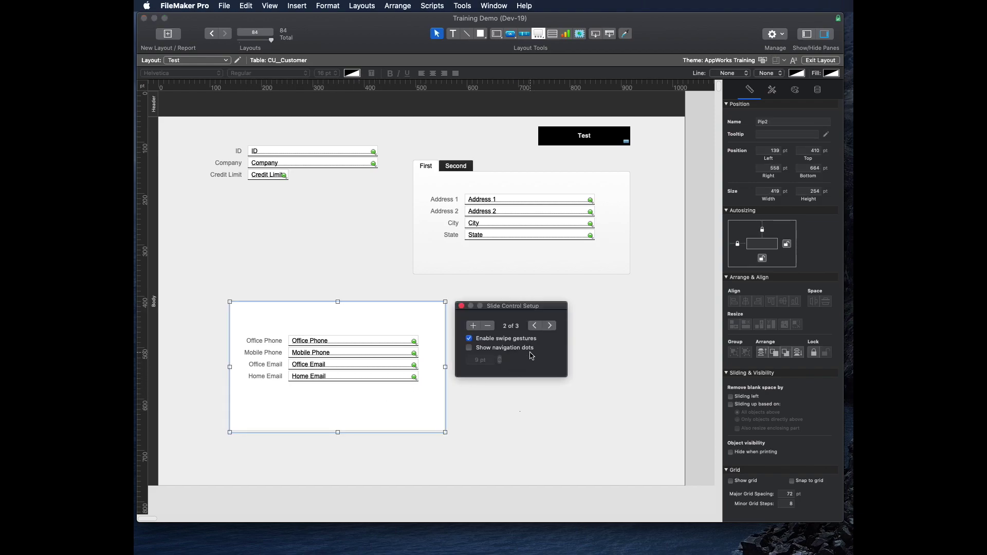
left_click(461, 305)
- Keep First as the tab control's default front tab, then run Test in Browse mode to show the phone and email slide panel
left_click(485, 262)
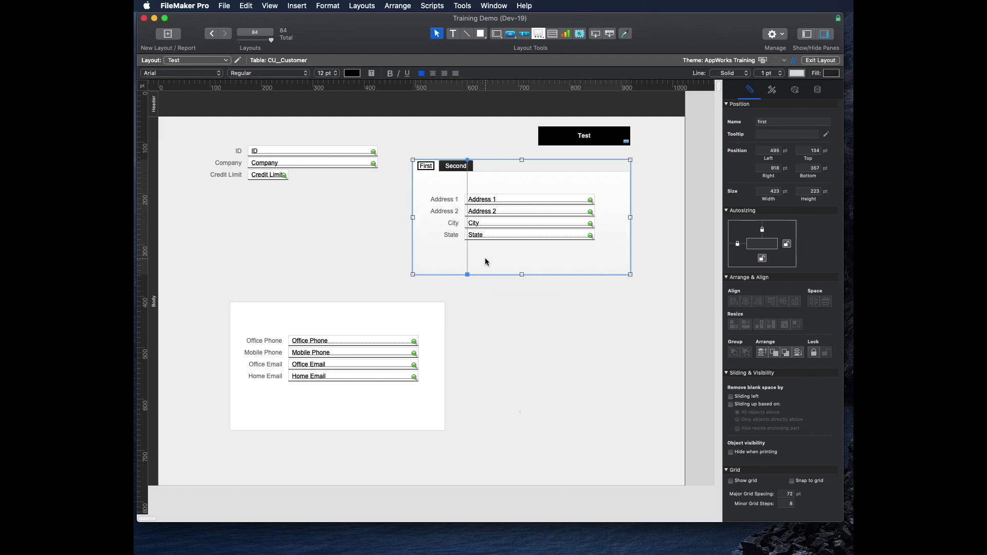
double_click(485, 261)
left_click_drag(578, 125, 539, 117)
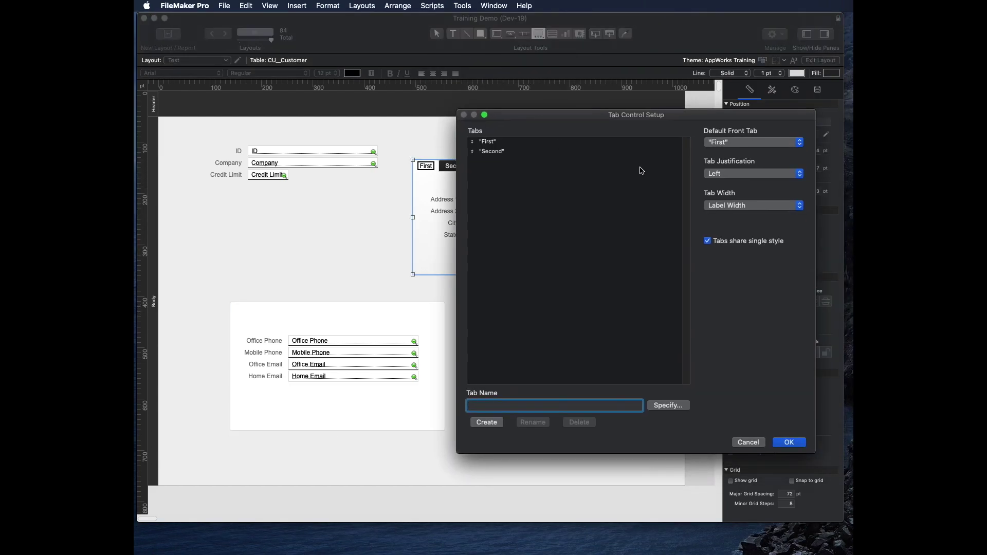
left_click(751, 143)
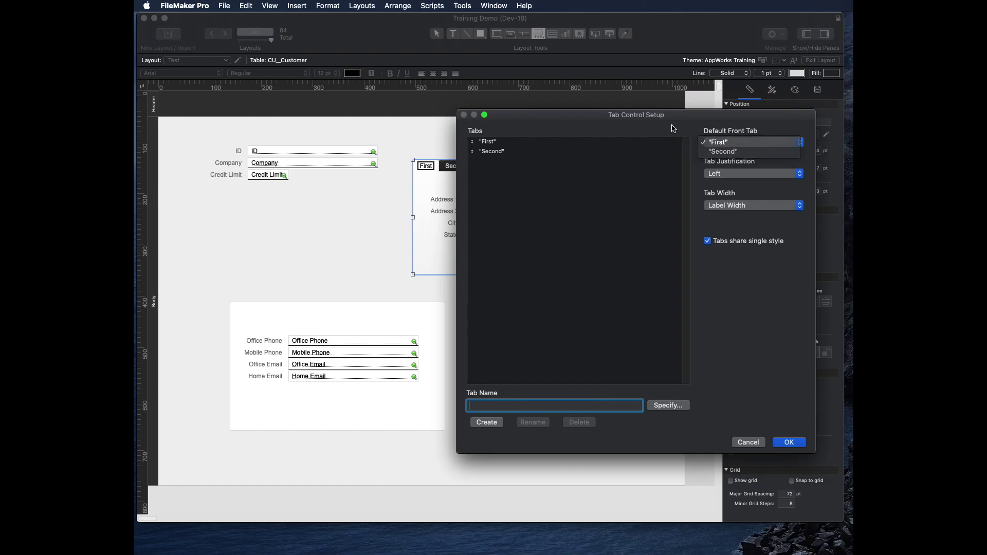
left_click(718, 142)
left_click(789, 442)
key("super+b")
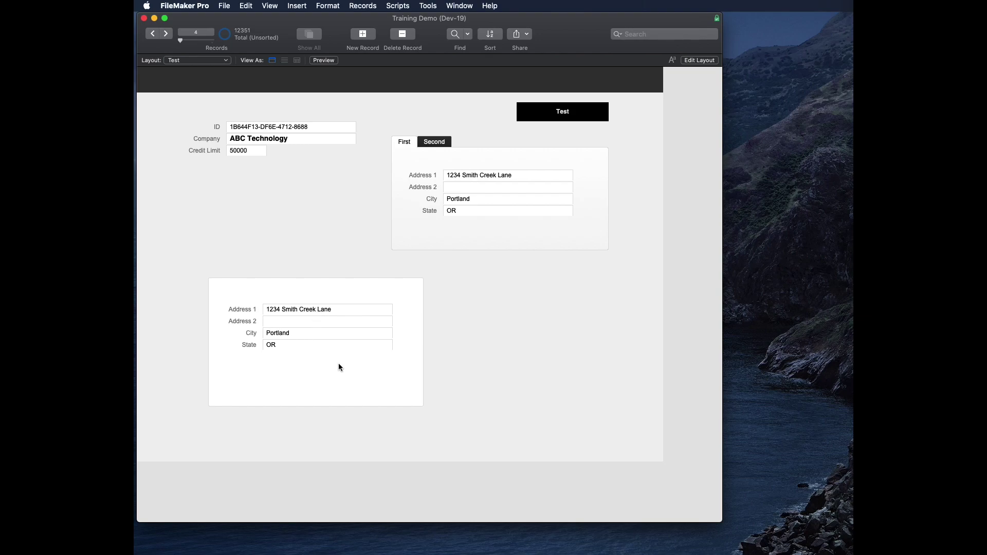
left_click(590, 113)
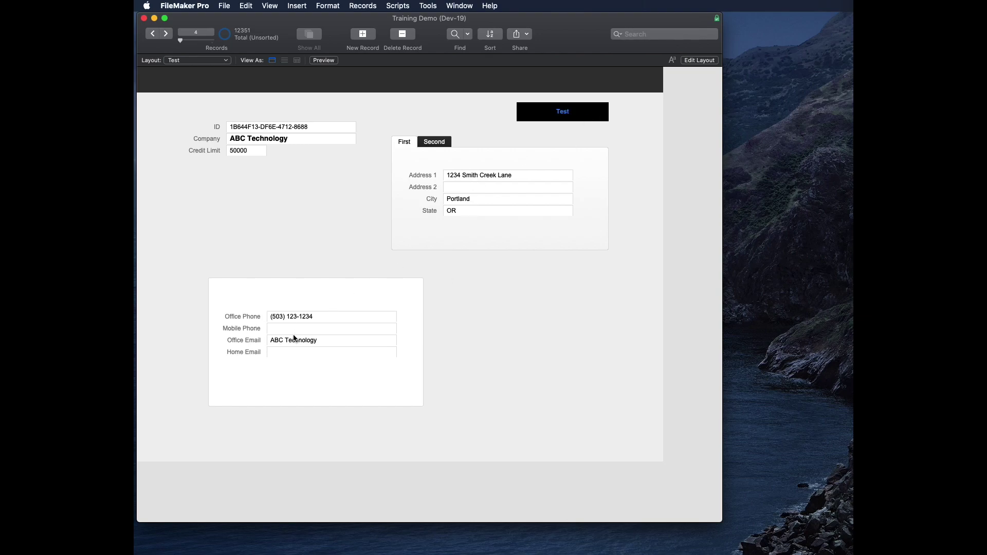